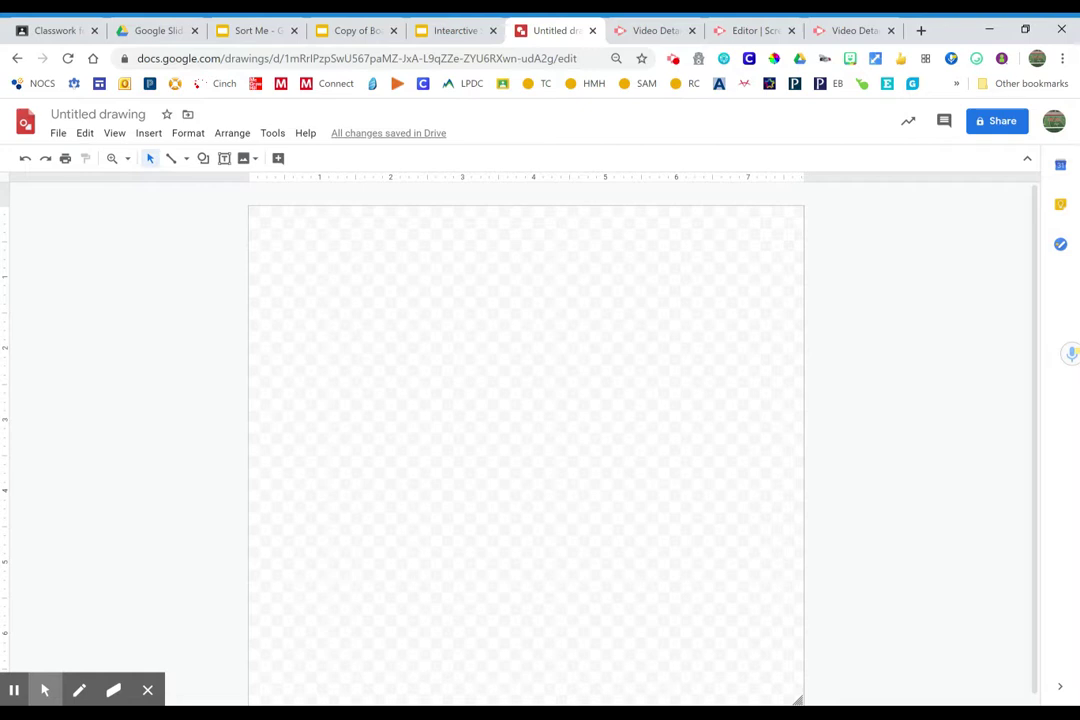
Run an Insert > Image web search for 'desk transparent background'.
click(148, 141)
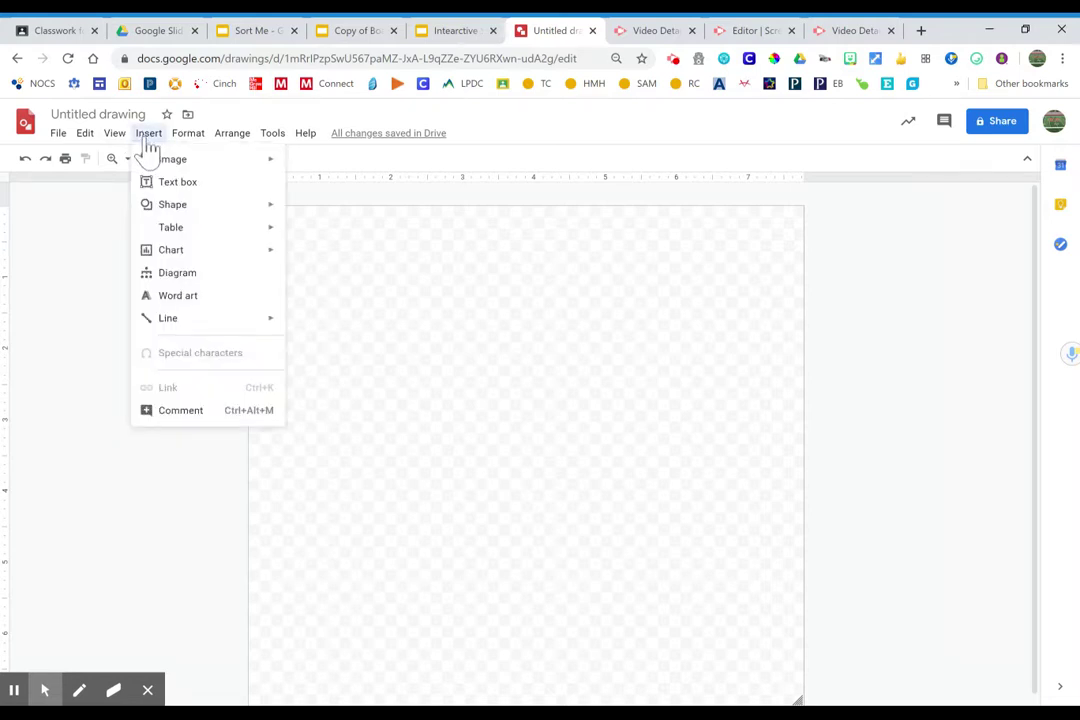
mouse_move(183, 163)
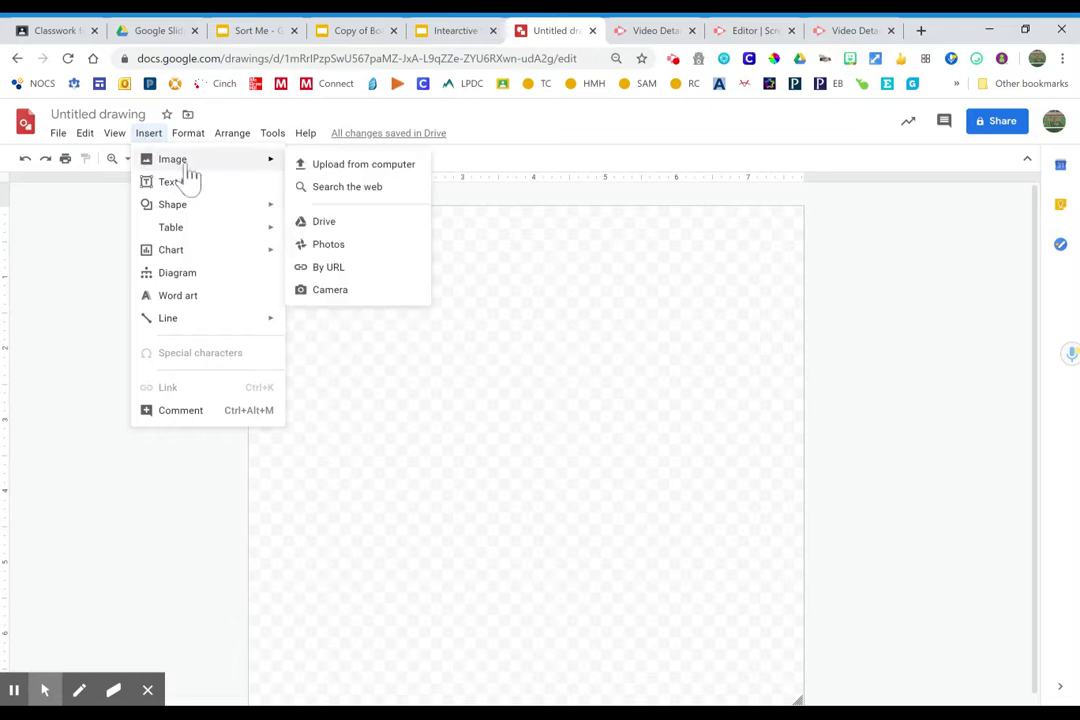
click(320, 190)
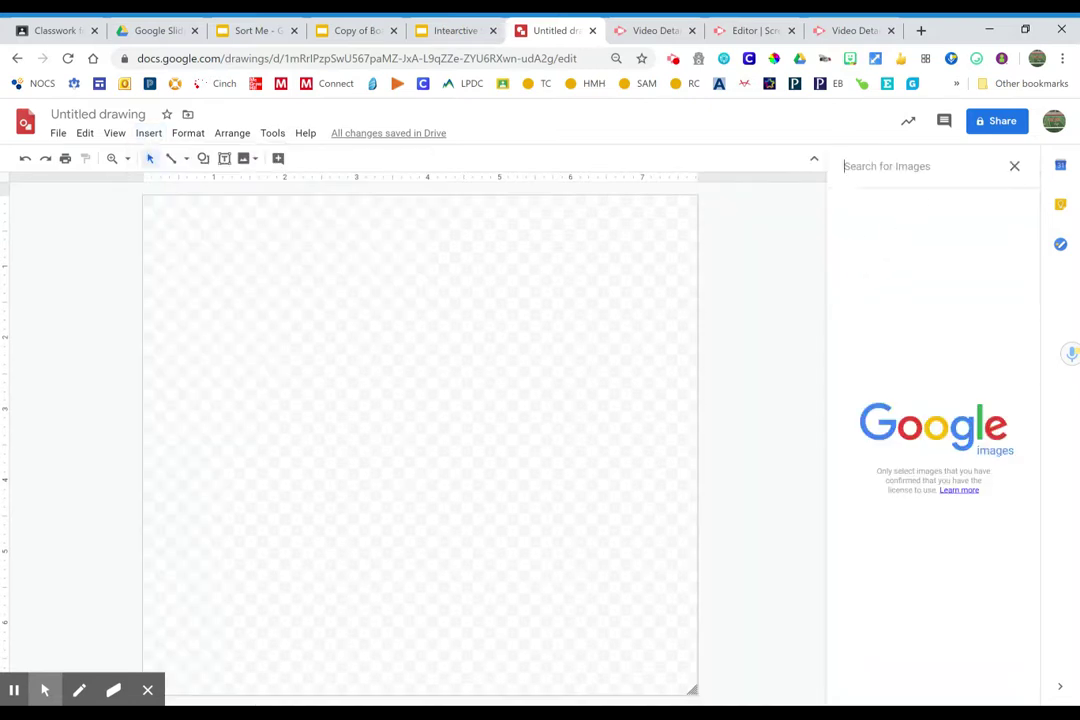
text(desk )
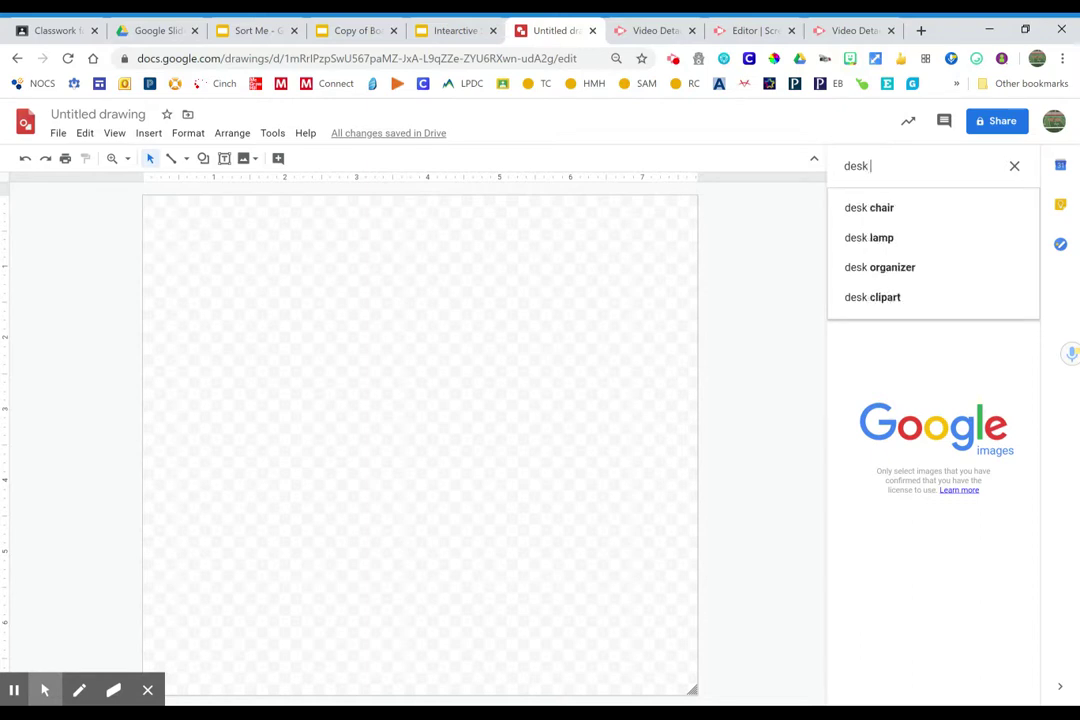
text(trans)
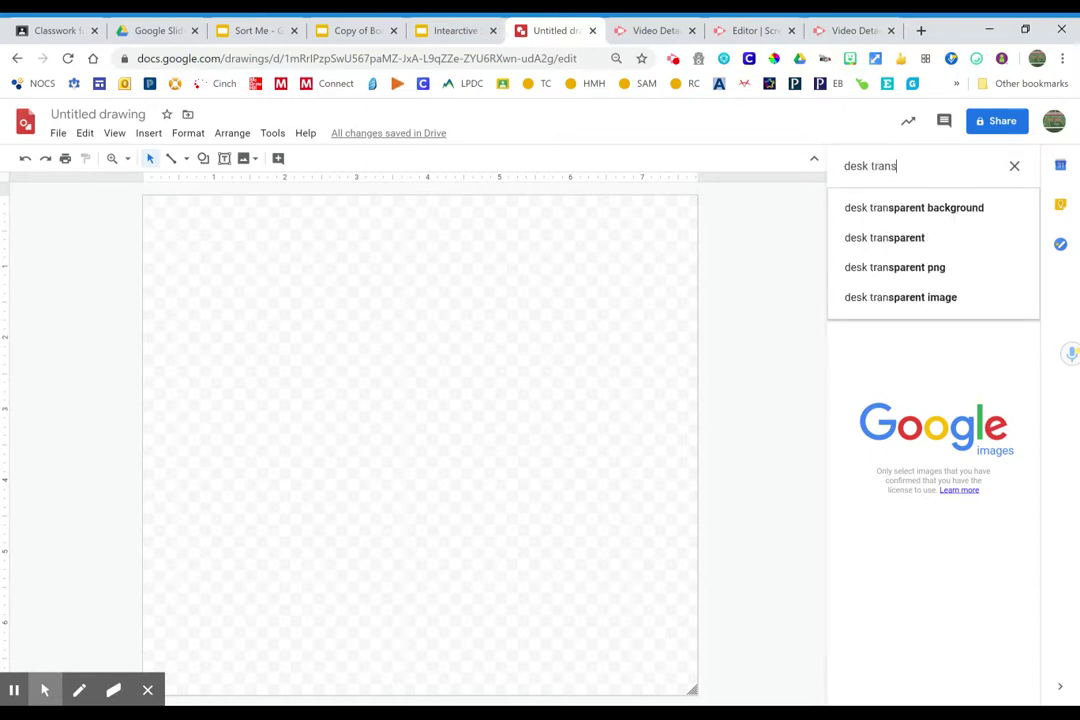
click(900, 212)
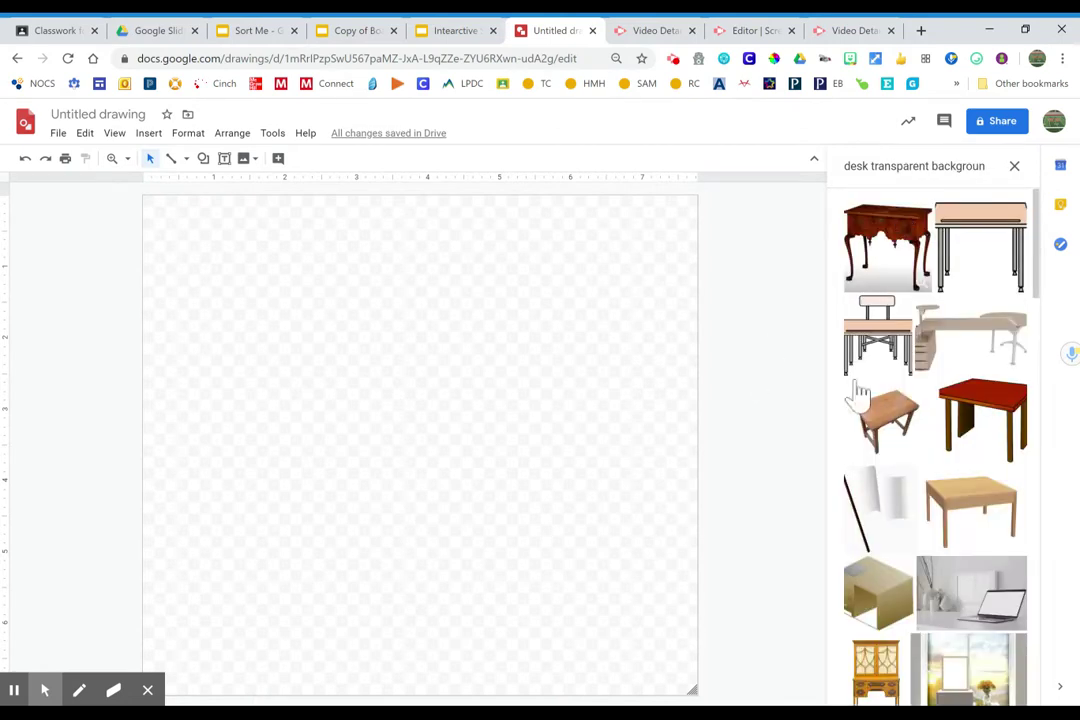
Browse the search results and drag the wooden desk onto the canvas.
scroll(935, 365, down, 3)
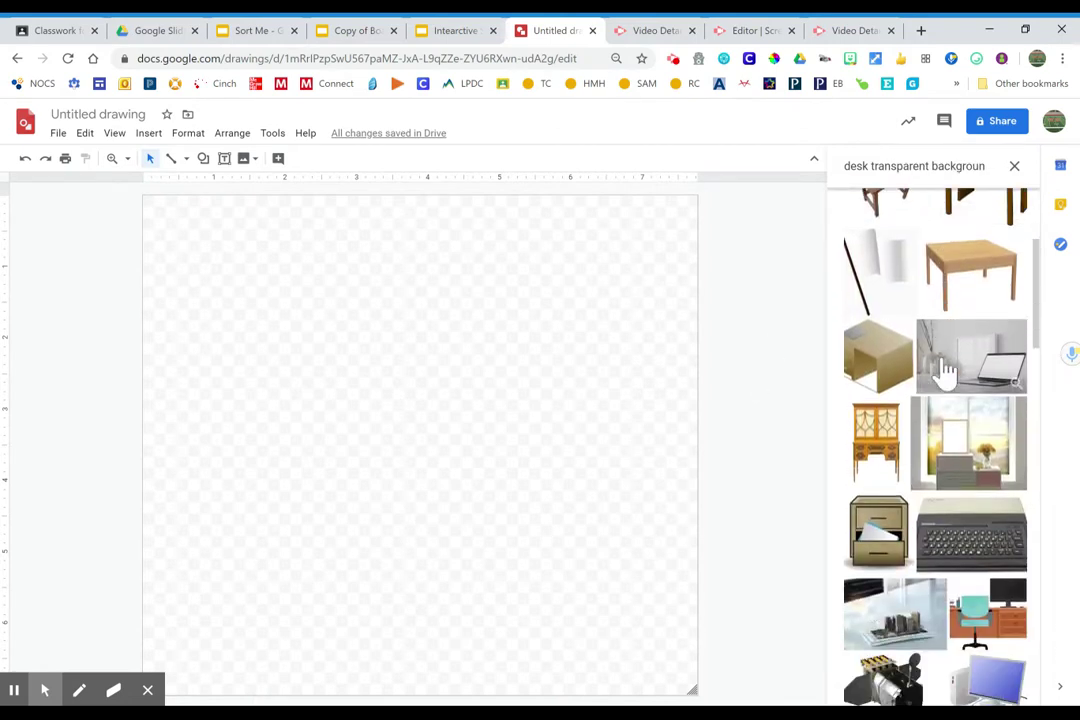
scroll(940, 375, down, 3)
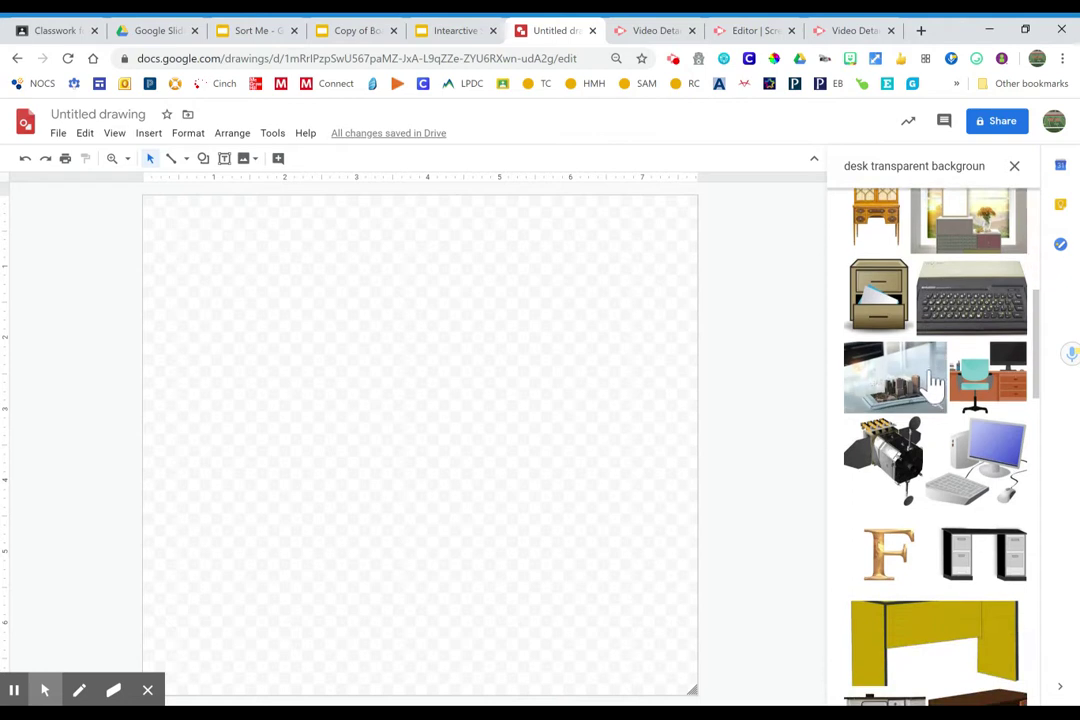
scroll(932, 380, up, 6)
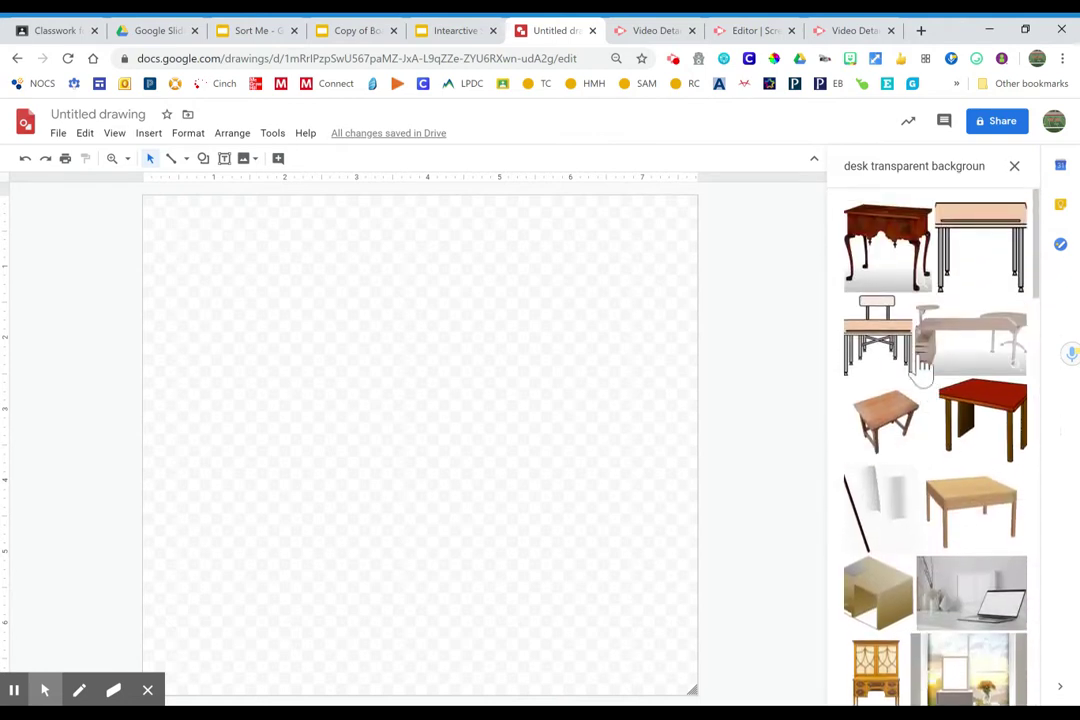
scroll(964, 289, down, 9)
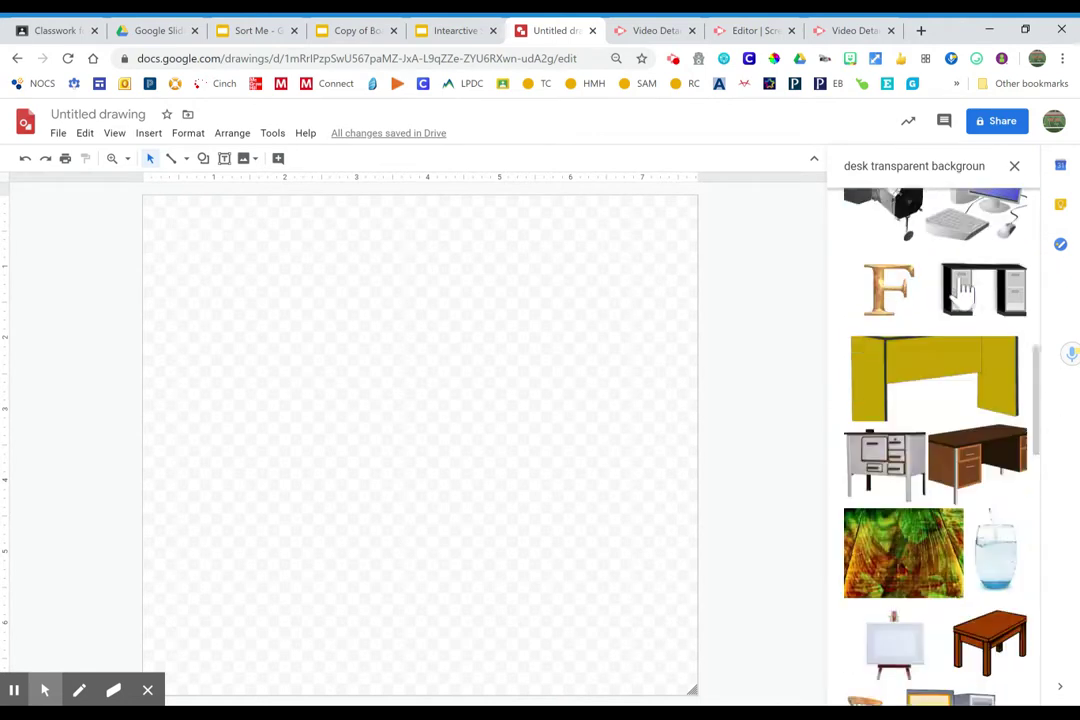
scroll(960, 300, down, 1)
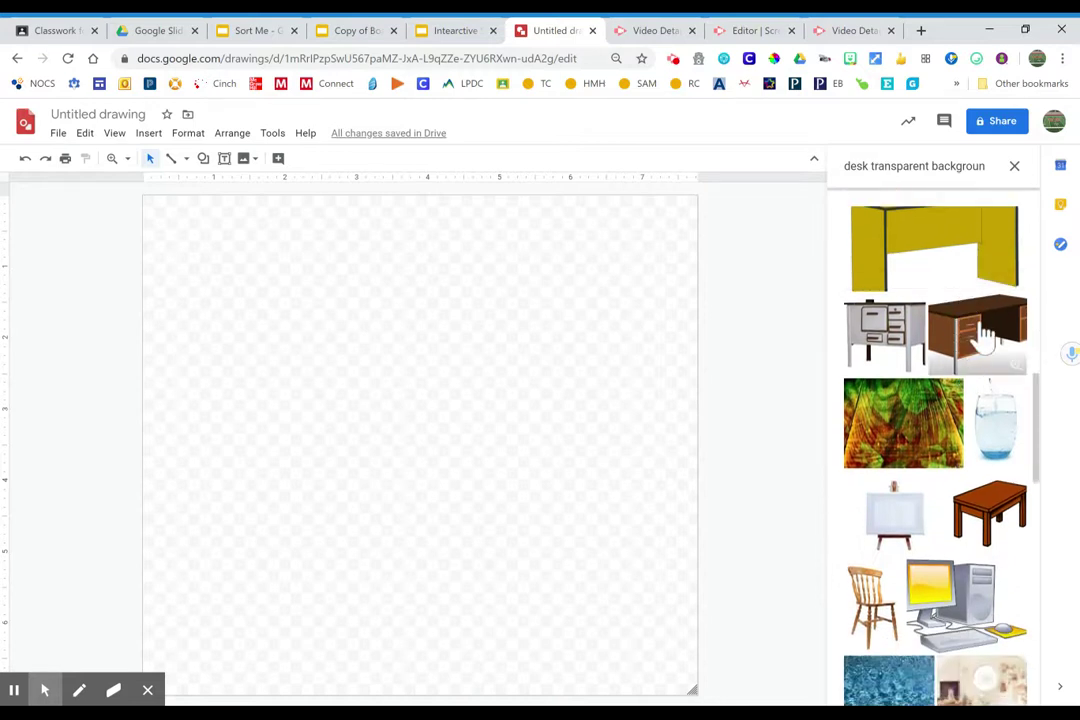
scroll(980, 370, down, 2)
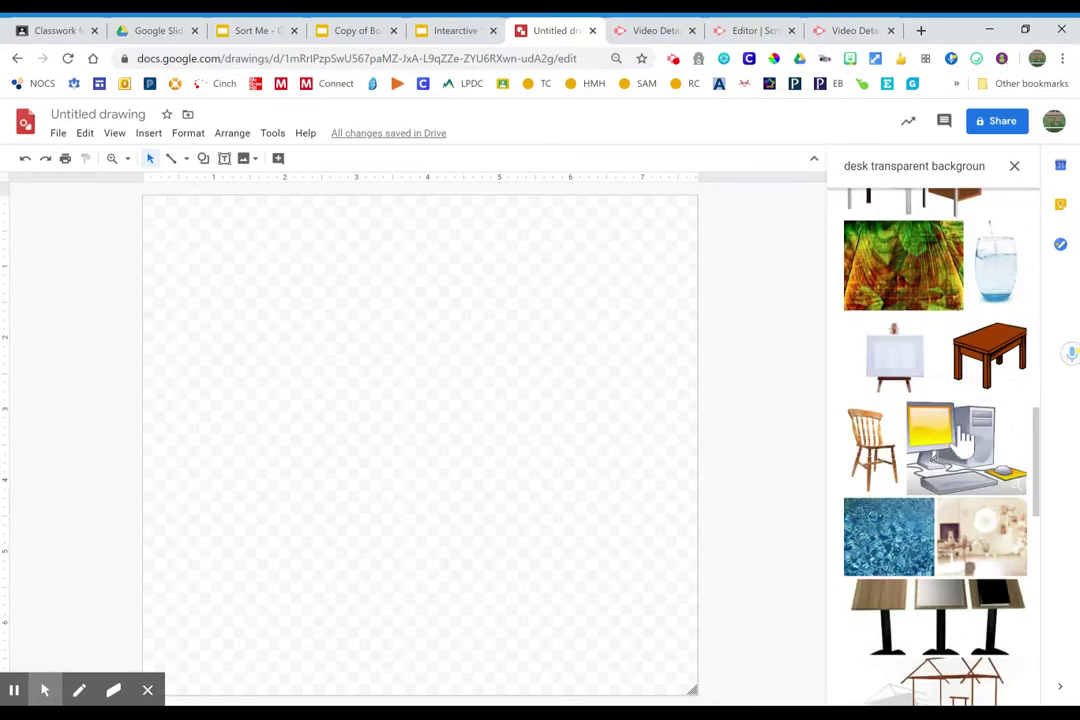
scroll(965, 437, down, 4)
scroll(1015, 470, down, 2)
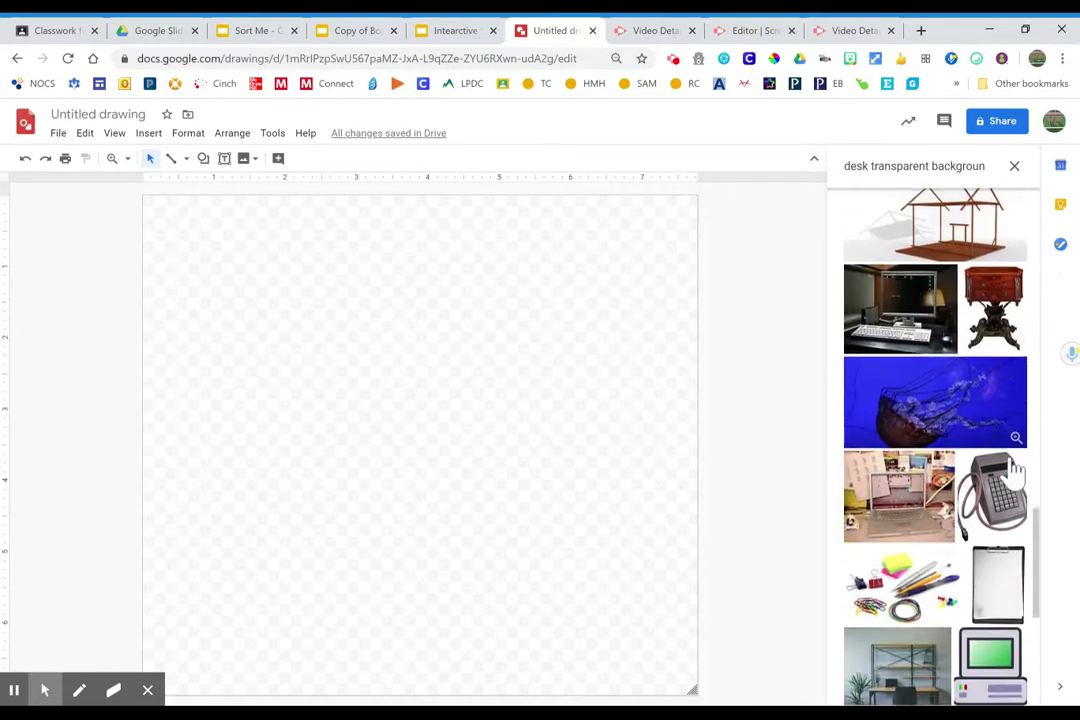
scroll(963, 462, up, 10)
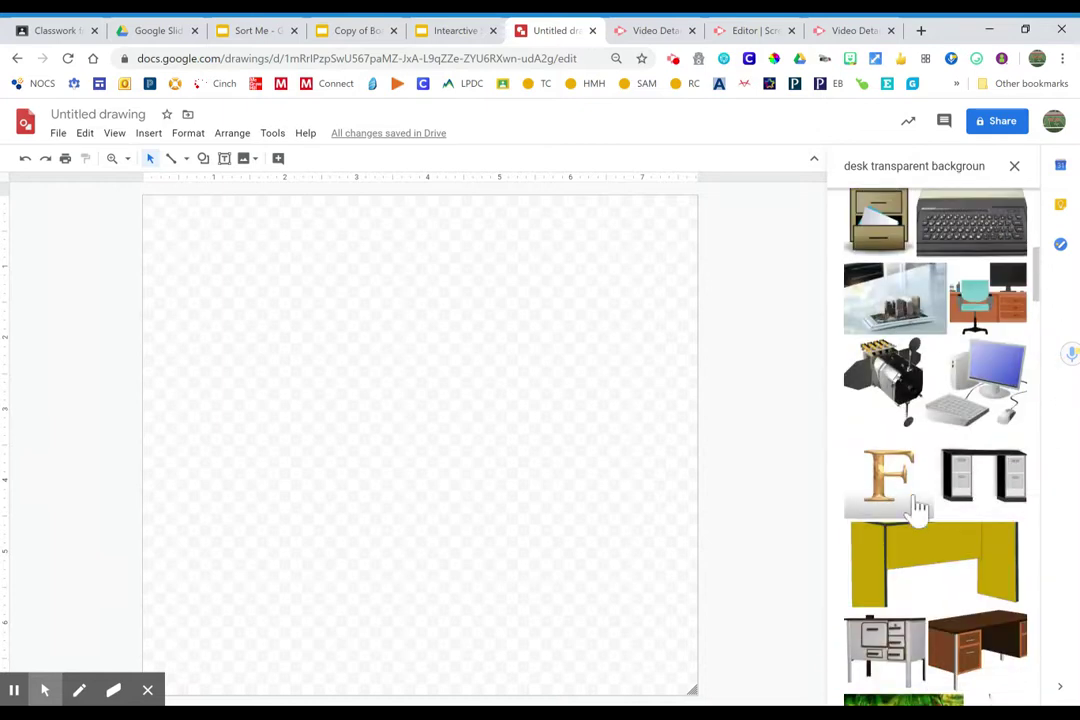
scroll(916, 506, up, 6)
scroll(908, 370, up, 1)
drag(908, 370, 690, 360)
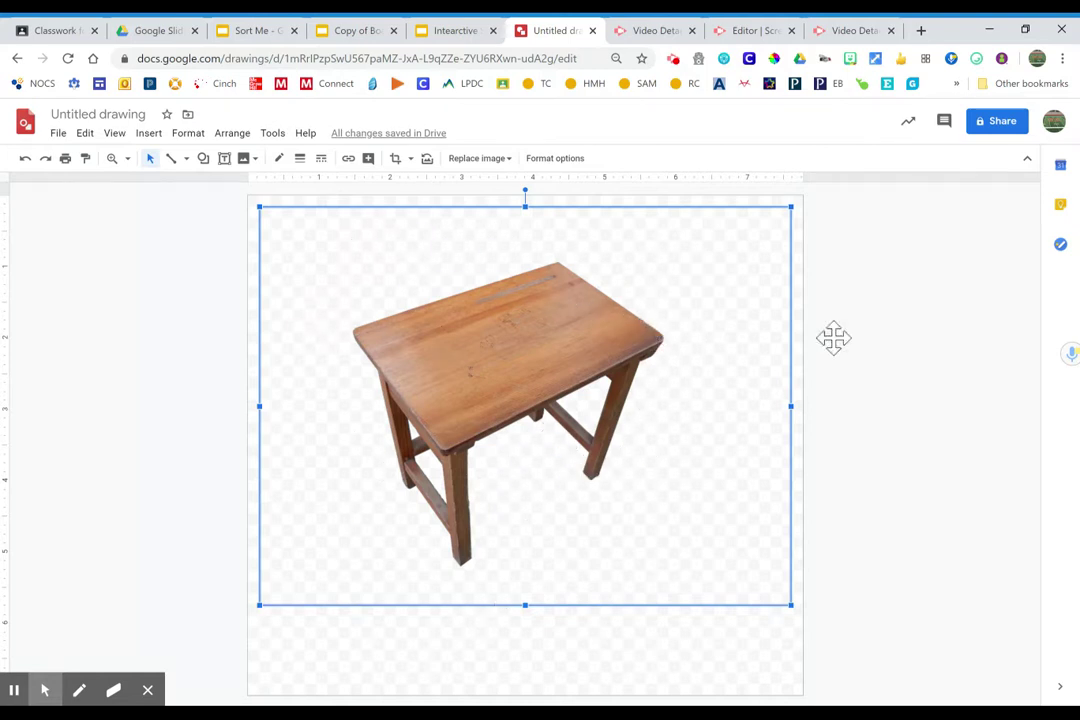
Shrink the wooden desk to about half size and move it toward the top centre.
click(893, 378)
drag(481, 477, 487, 482)
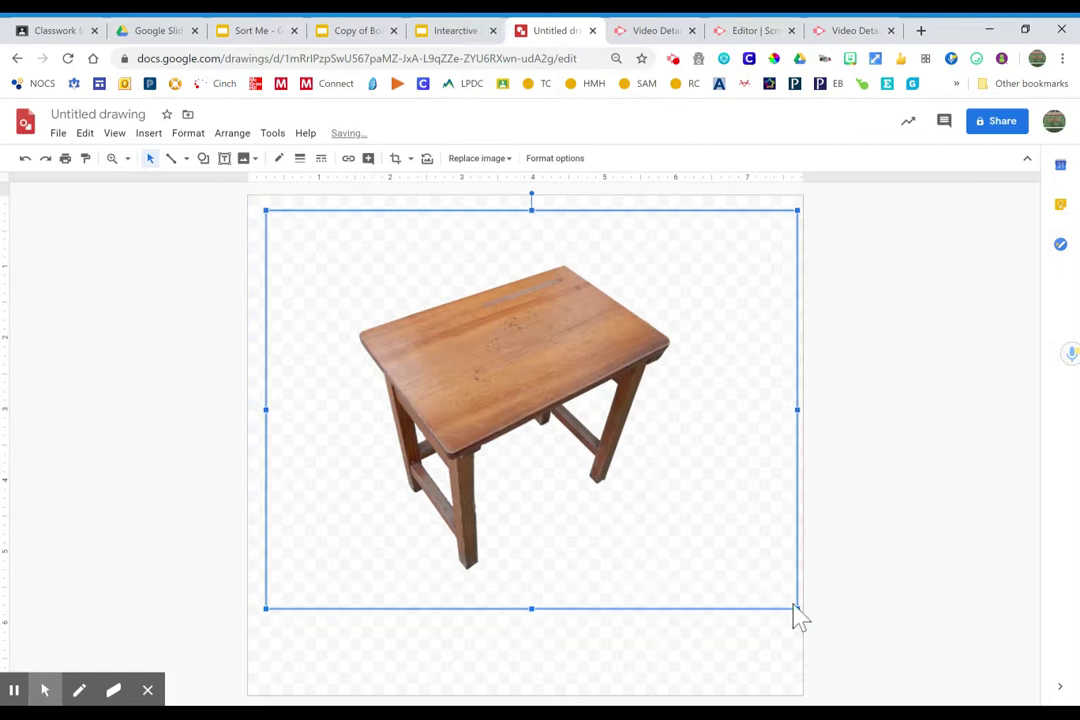
drag(797, 607, 515, 438)
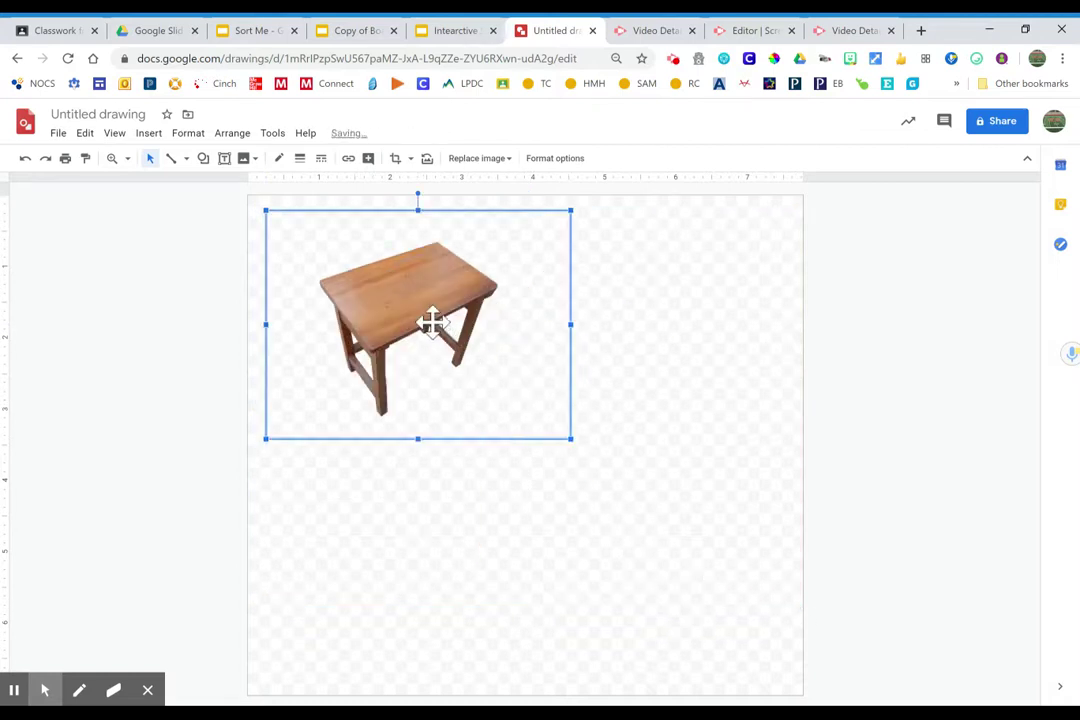
drag(483, 290, 550, 328)
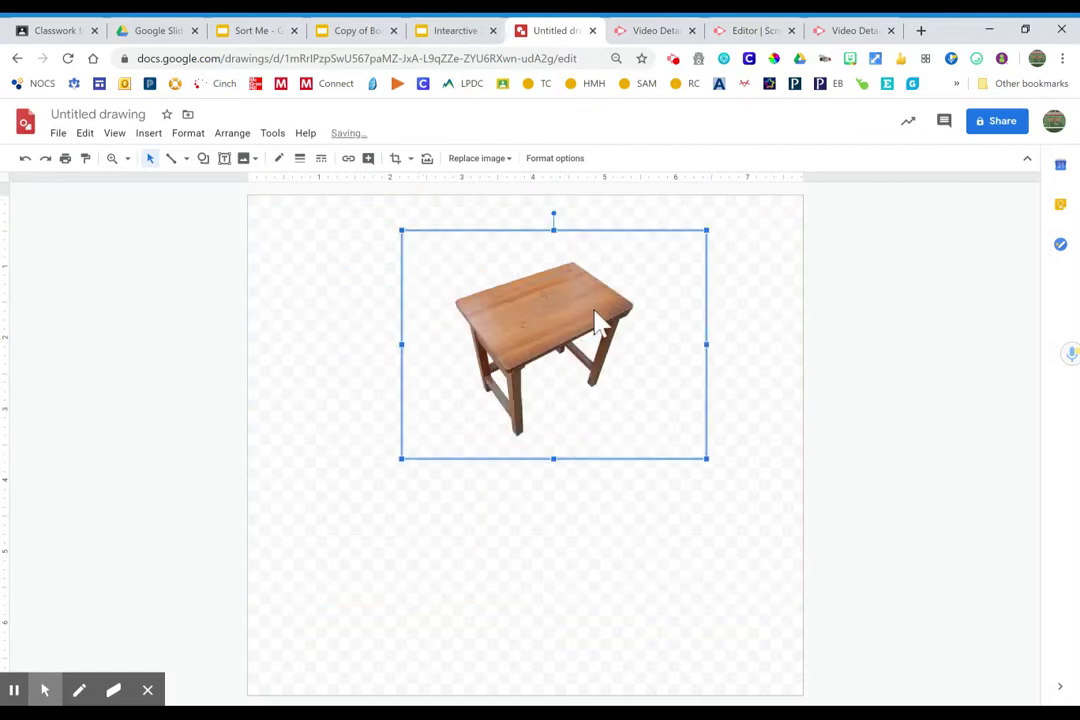
Make the canvas background dark green and re-centre the desk on it.
right_click(762, 392)
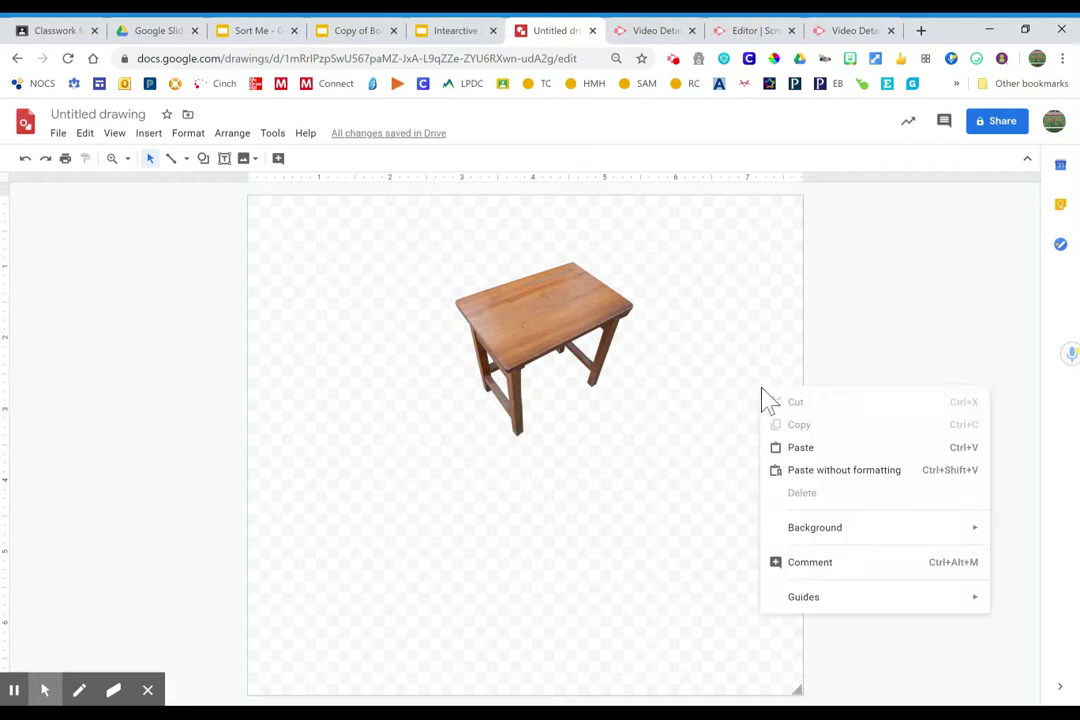
mouse_move(799, 540)
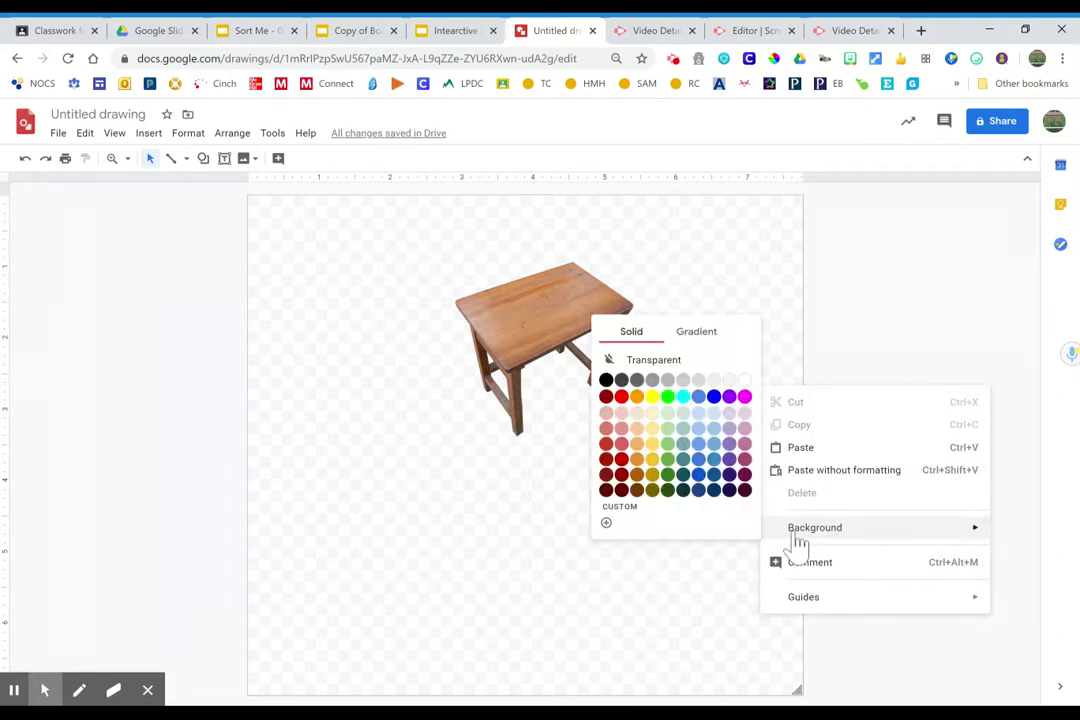
click(674, 492)
drag(542, 316, 410, 486)
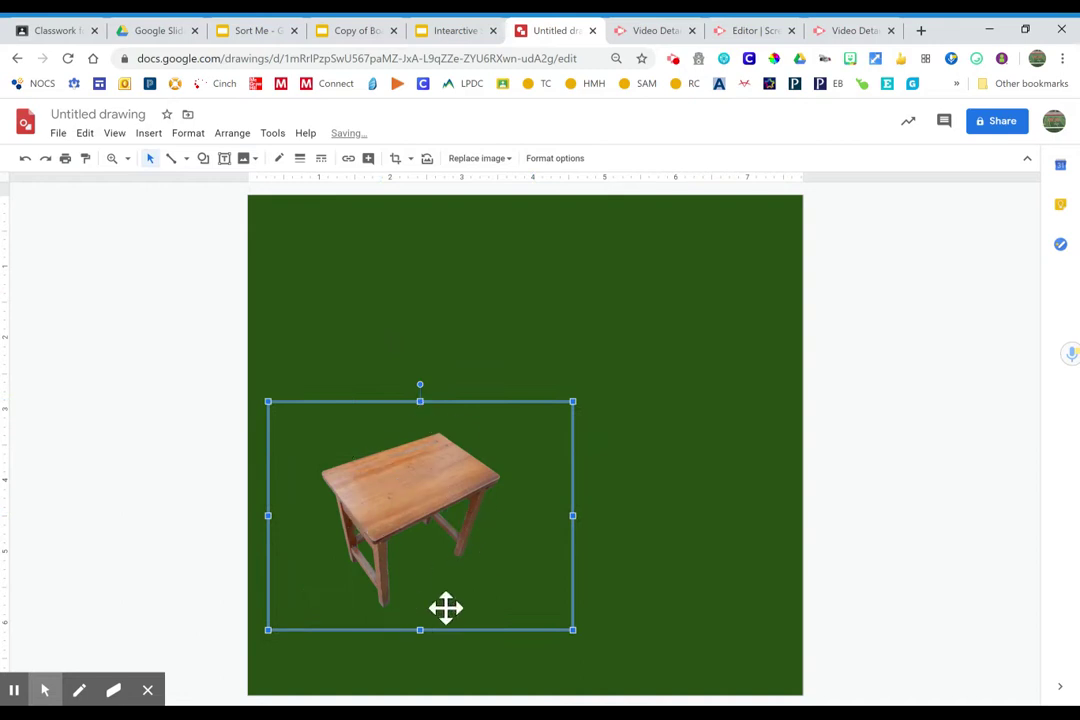
drag(400, 533, 536, 460)
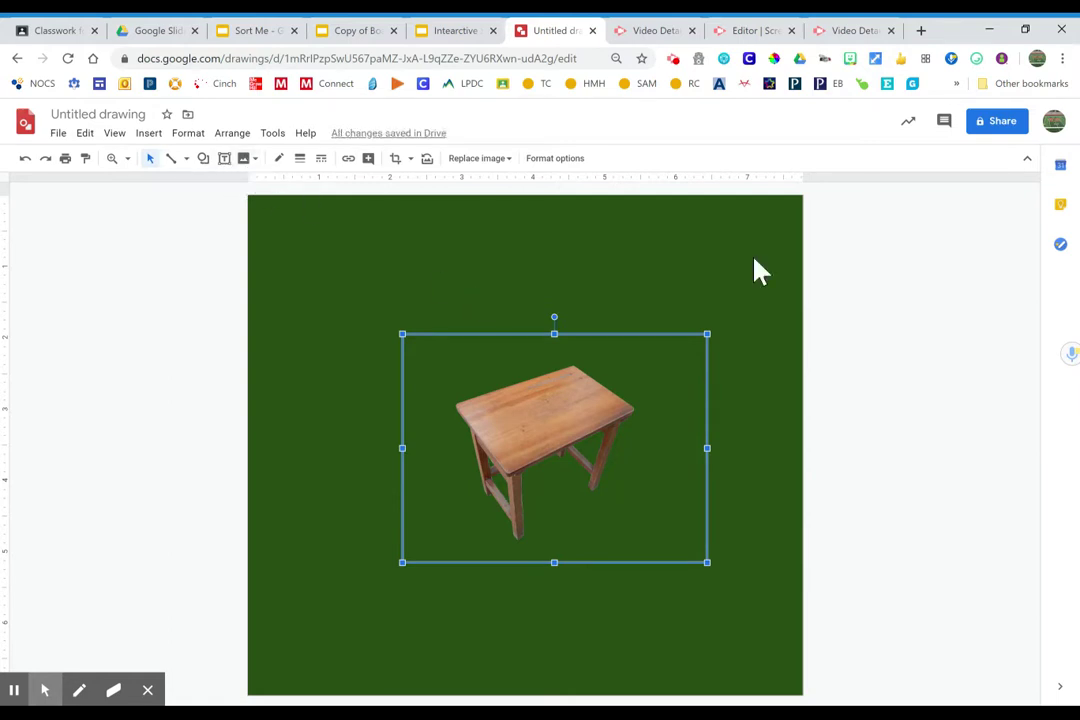
click(148, 133)
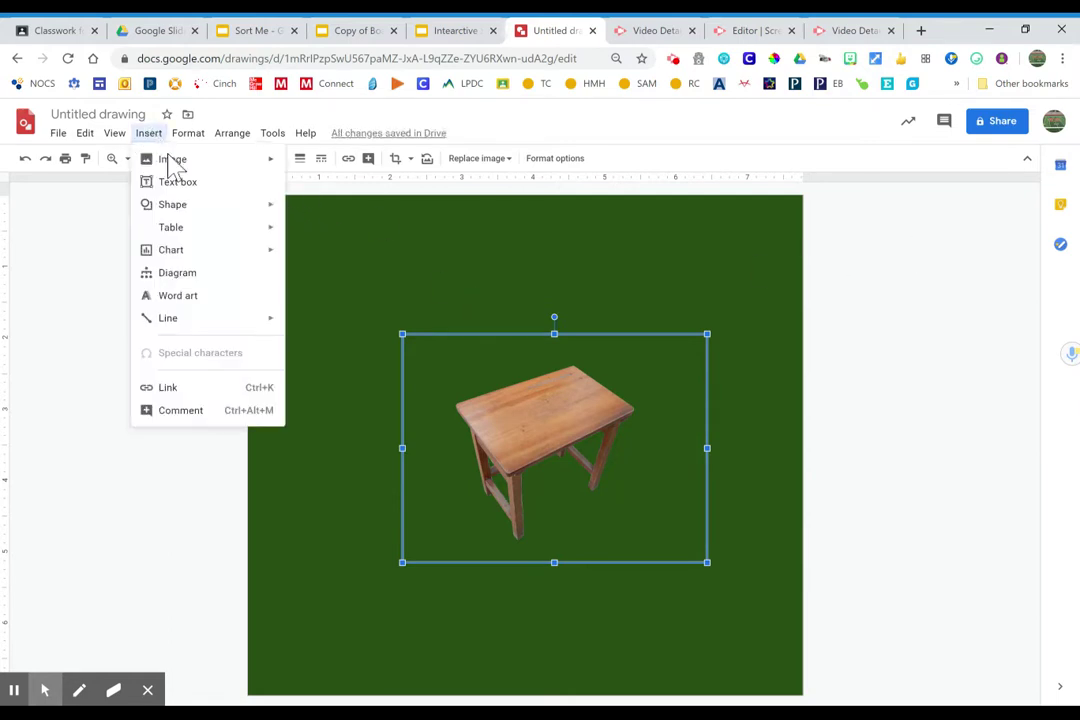
Shift the desk up and to the left, then switch to the Google search tab.
mouse_move(172, 164)
click(332, 190)
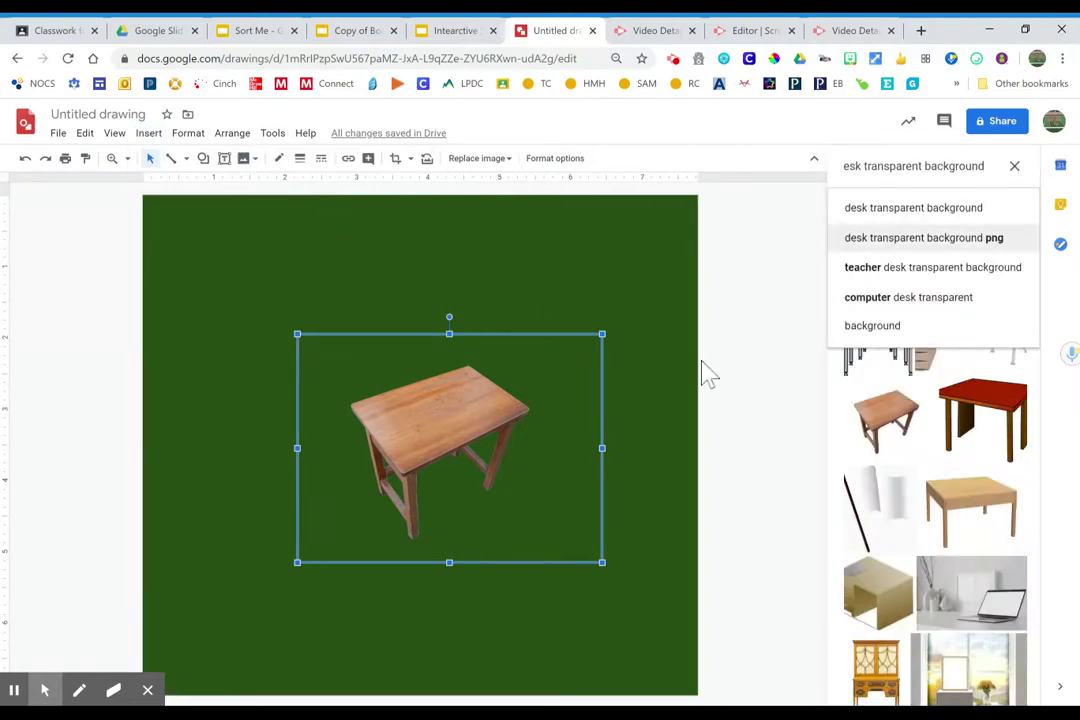
drag(465, 441, 373, 393)
click(727, 385)
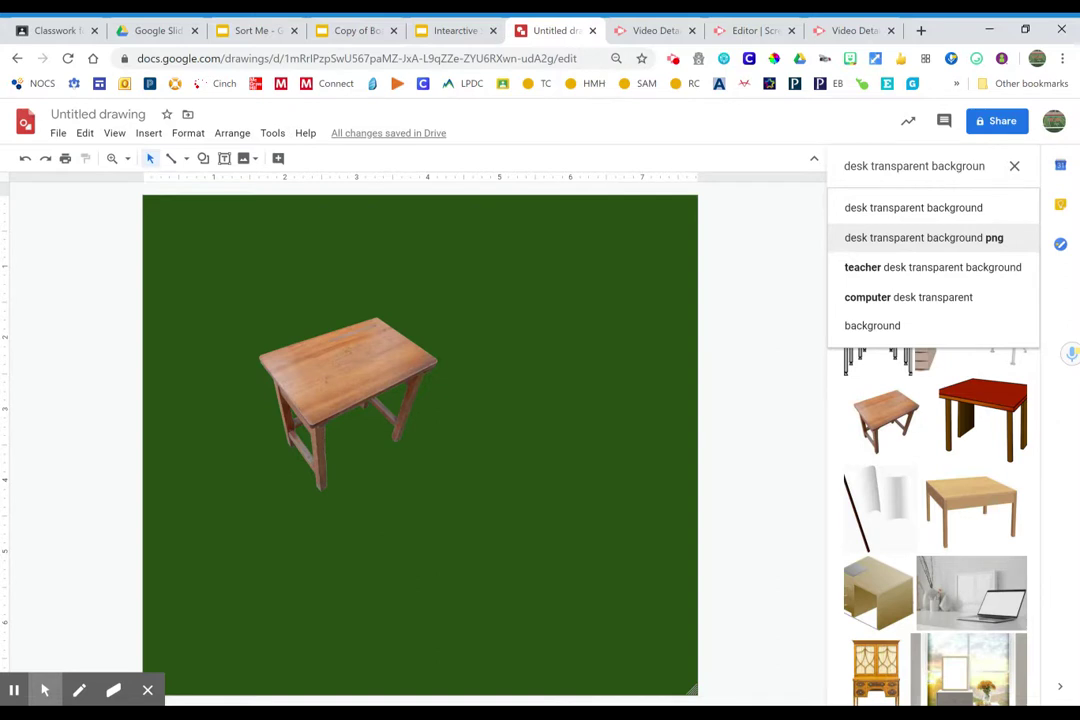
key(ctrl+Tab)
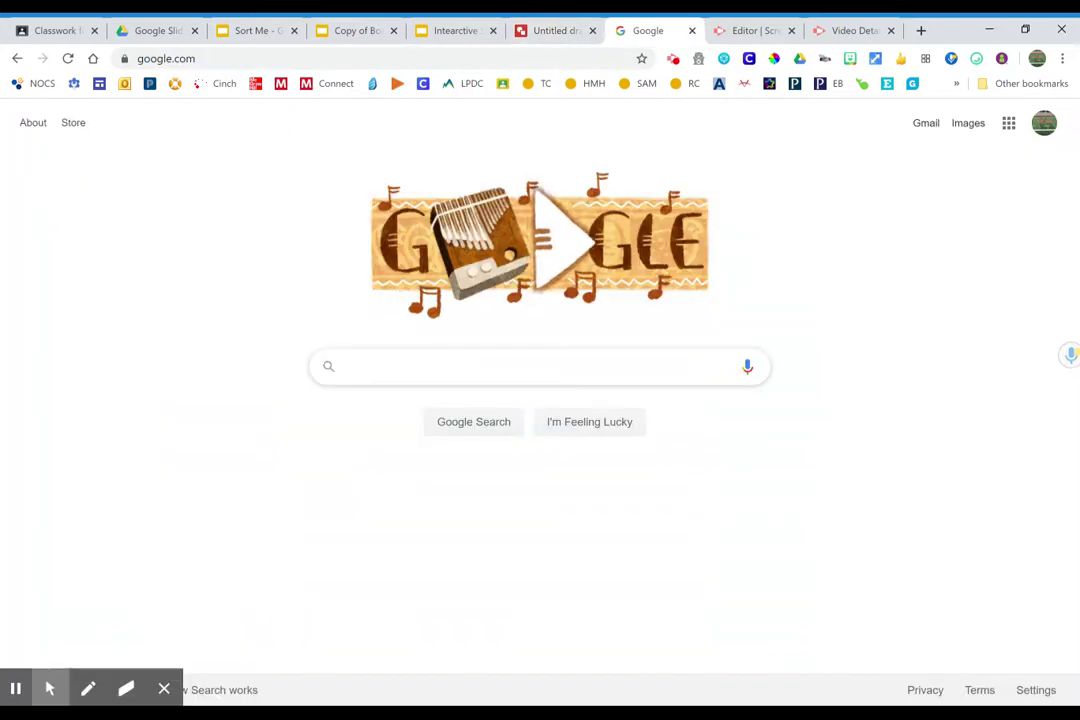
Change the Google search to 'desk png', run it, and show image results.
text(desk trans)
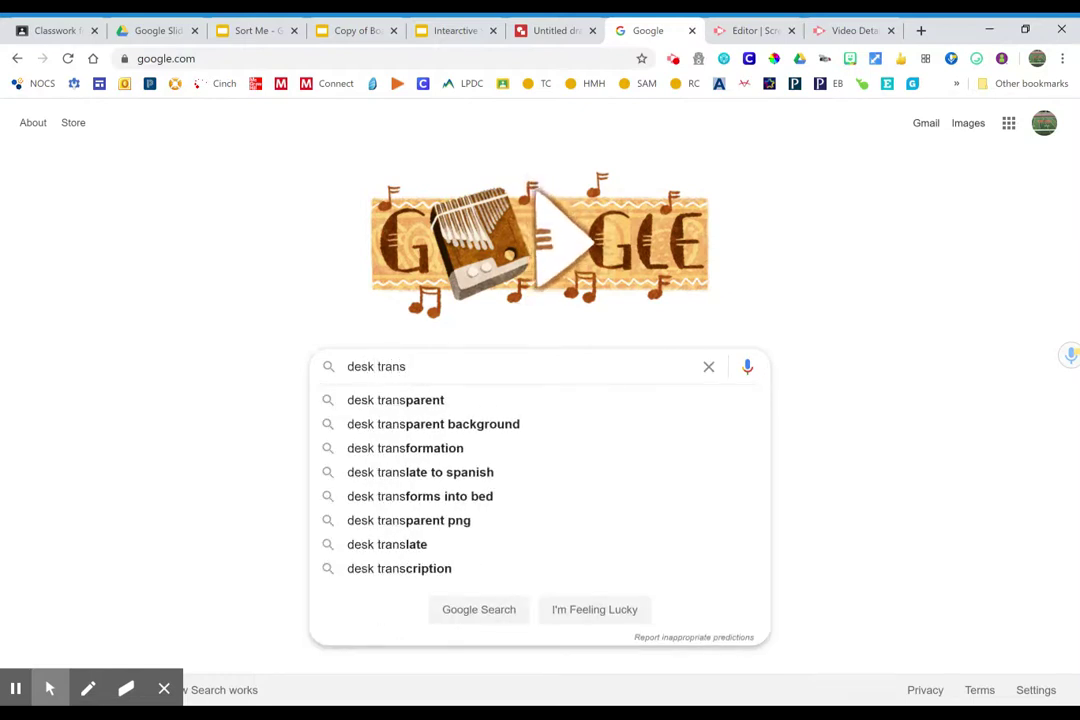
key(BackSpace)
key(BackSpace)
key(BackSpace)
key(BackSpace)
key(BackSpace)
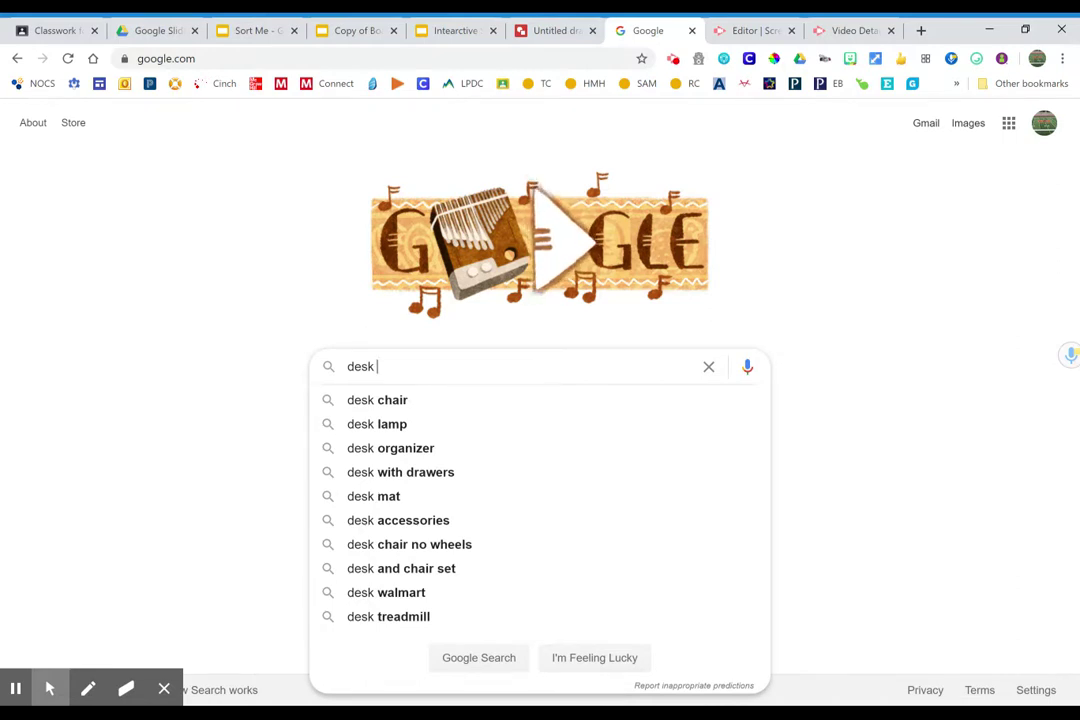
text(png)
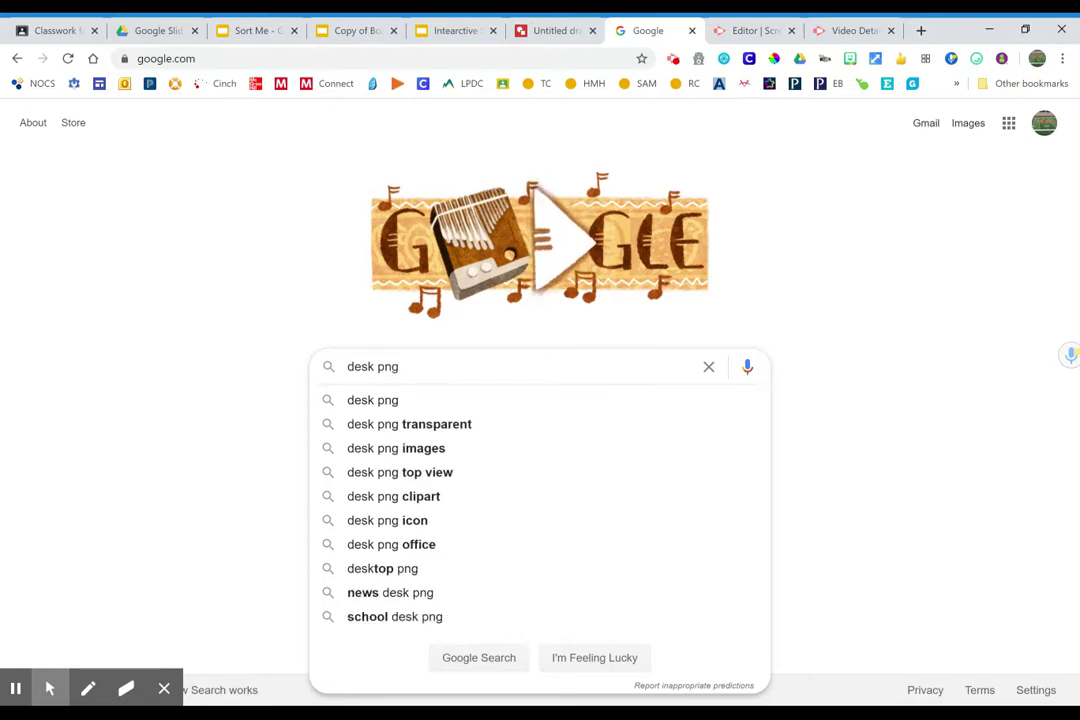
key(Return)
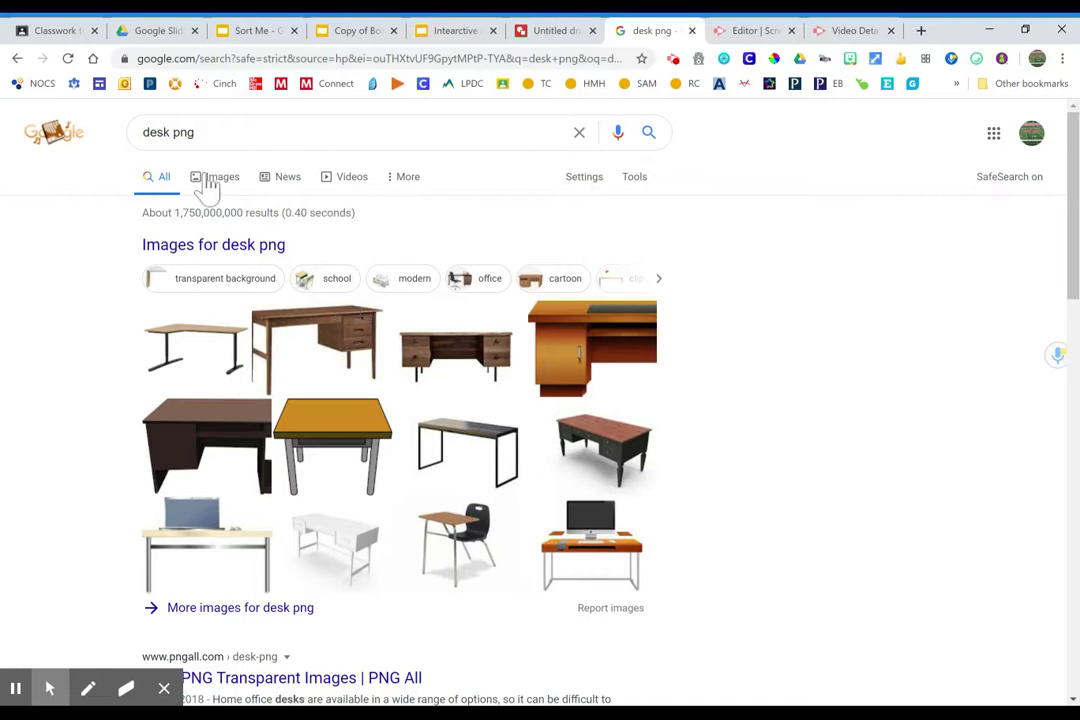
click(213, 185)
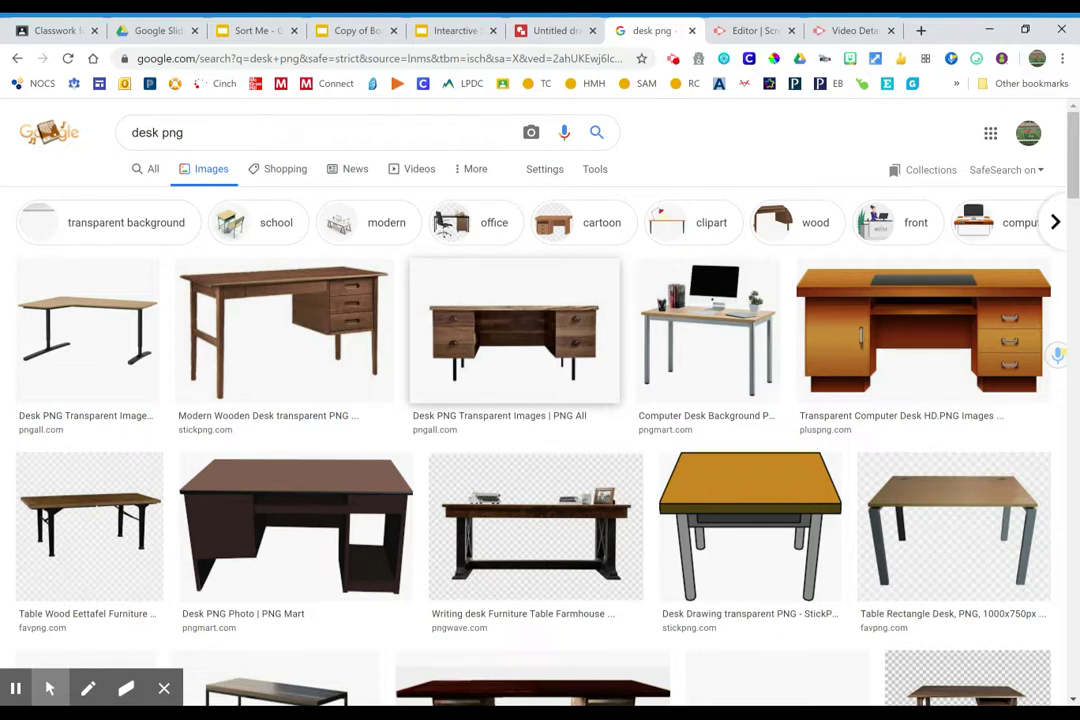
Scroll through the 'desk png' image thumbnails.
scroll(560, 352, down, 4)
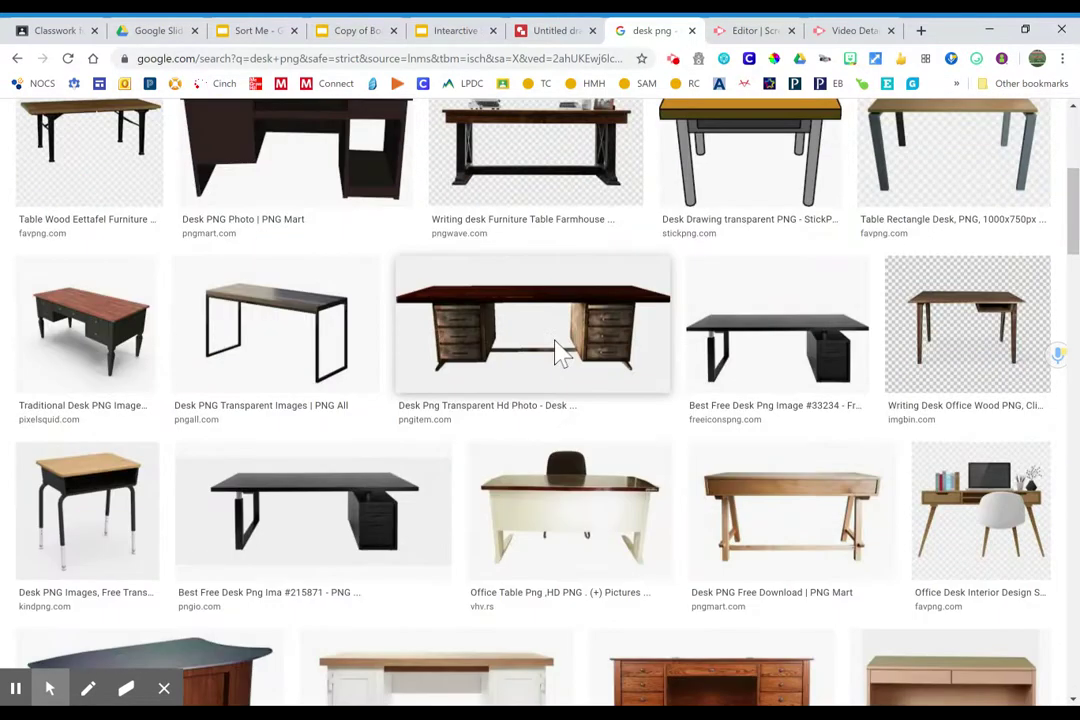
scroll(558, 352, up, 4)
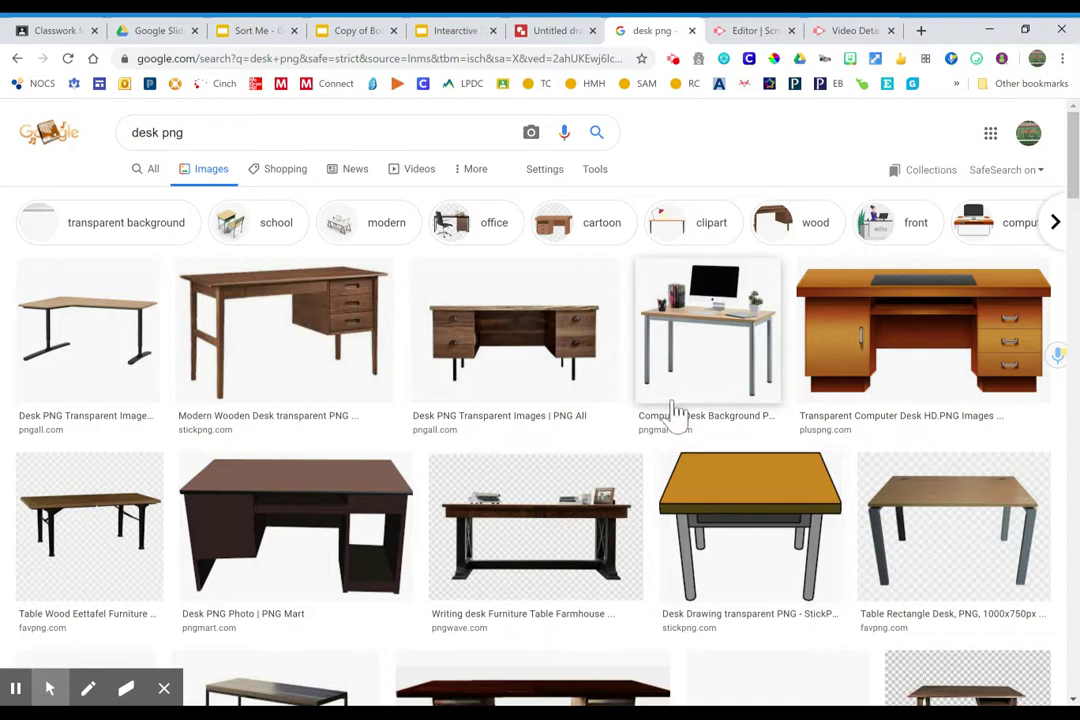
scroll(712, 575, down, 3)
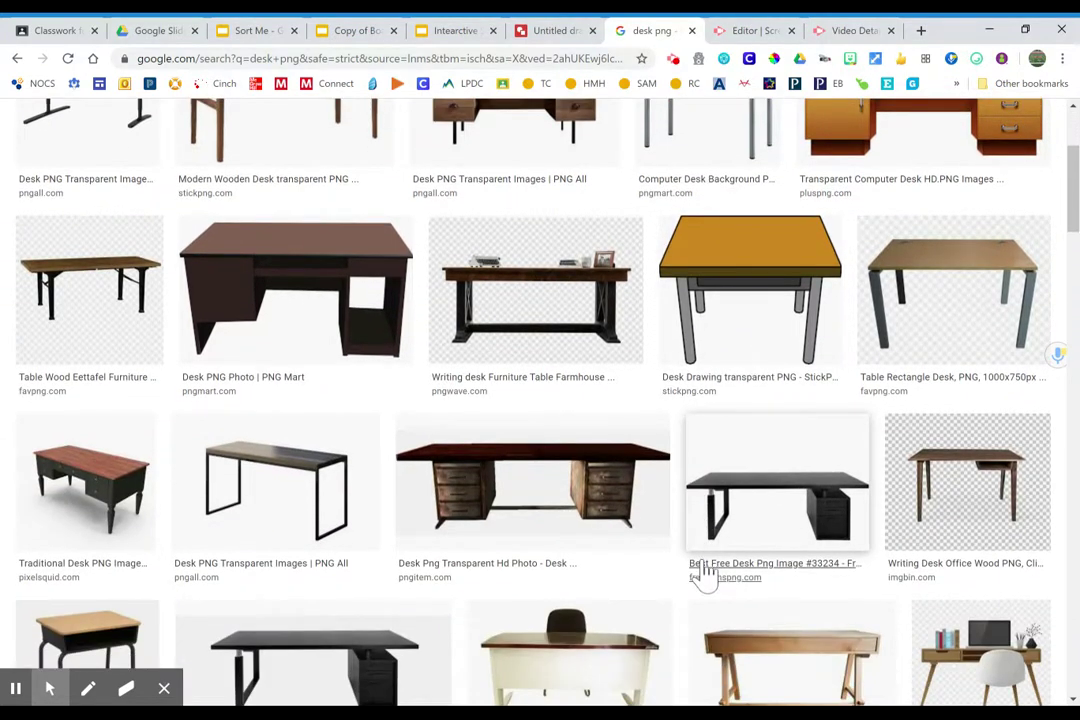
scroll(705, 575, up, 3)
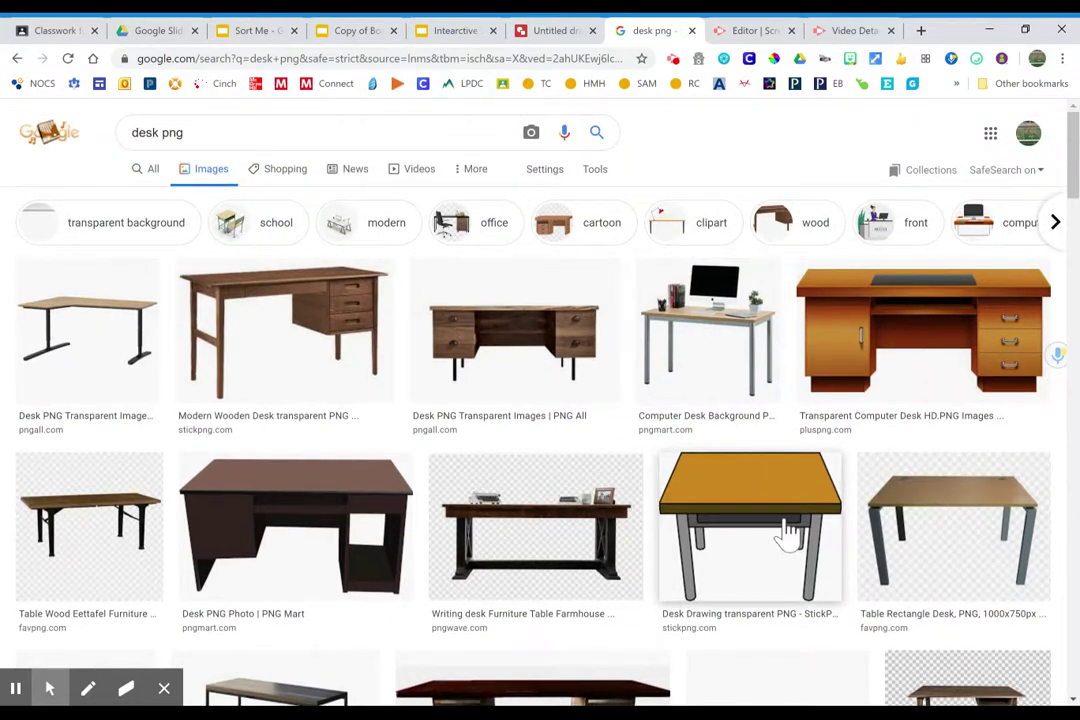
Preview the Computer Desk Background PNG picture with the monitor and plant.
click(740, 342)
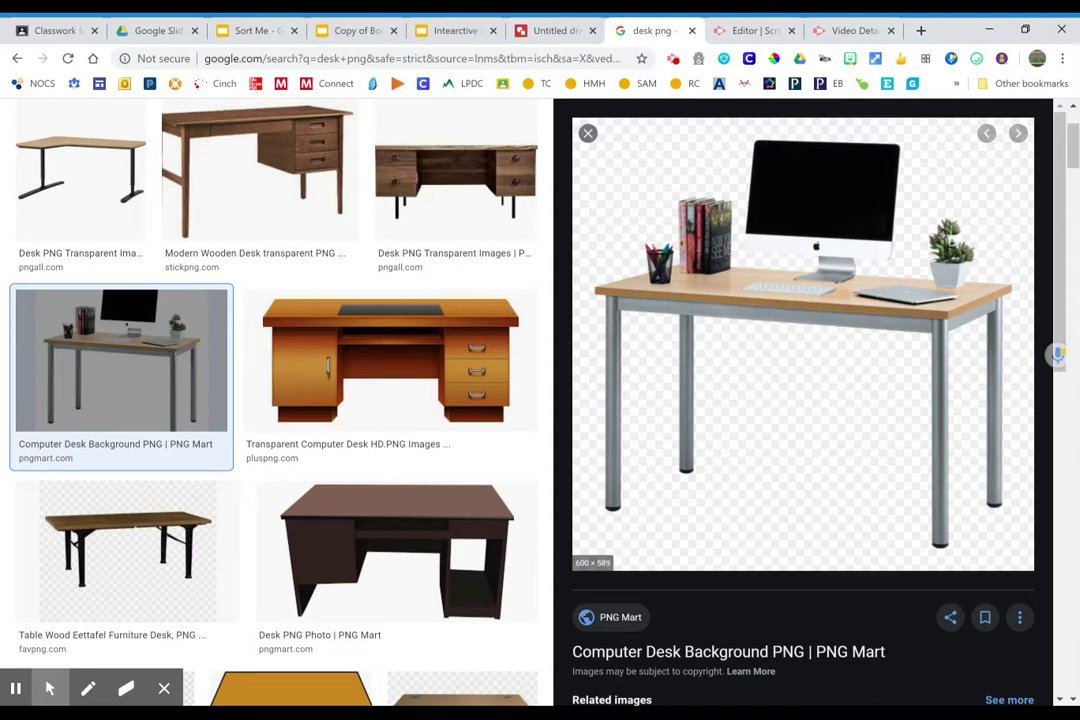
Paste the computer desk into the drawing, placed below-right of the canvas centre.
click(548, 31)
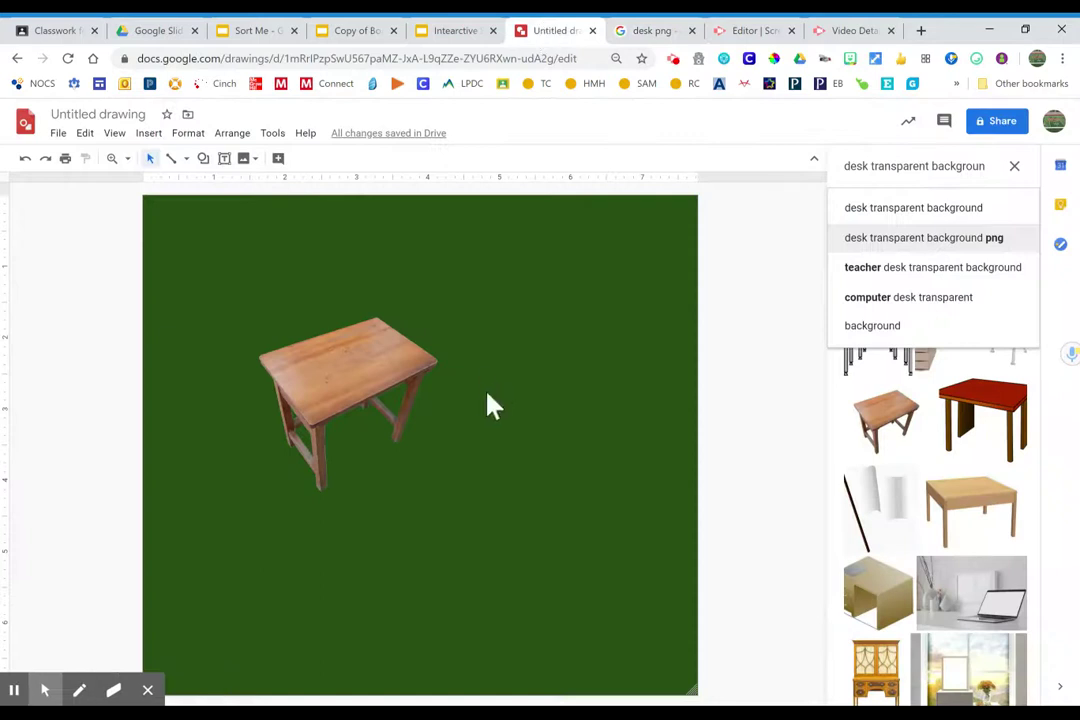
key(ctrl+v)
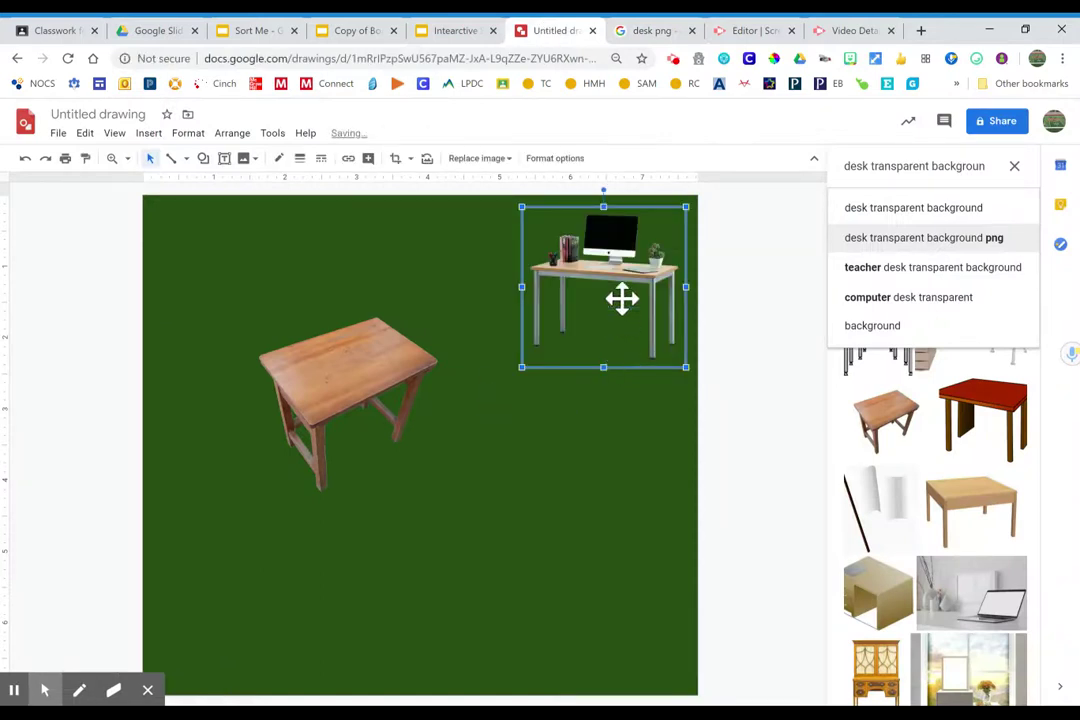
drag(619, 299, 568, 481)
click(730, 405)
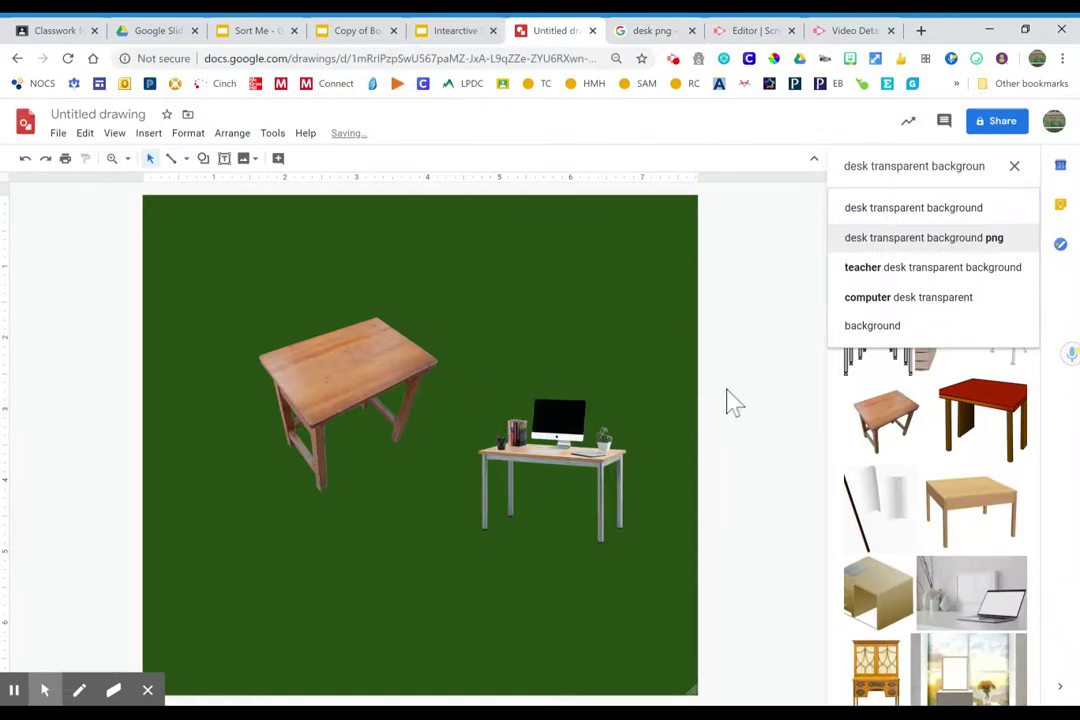
Copy the black-legged wooden table from the results and paste it at the canvas bottom-left.
click(638, 31)
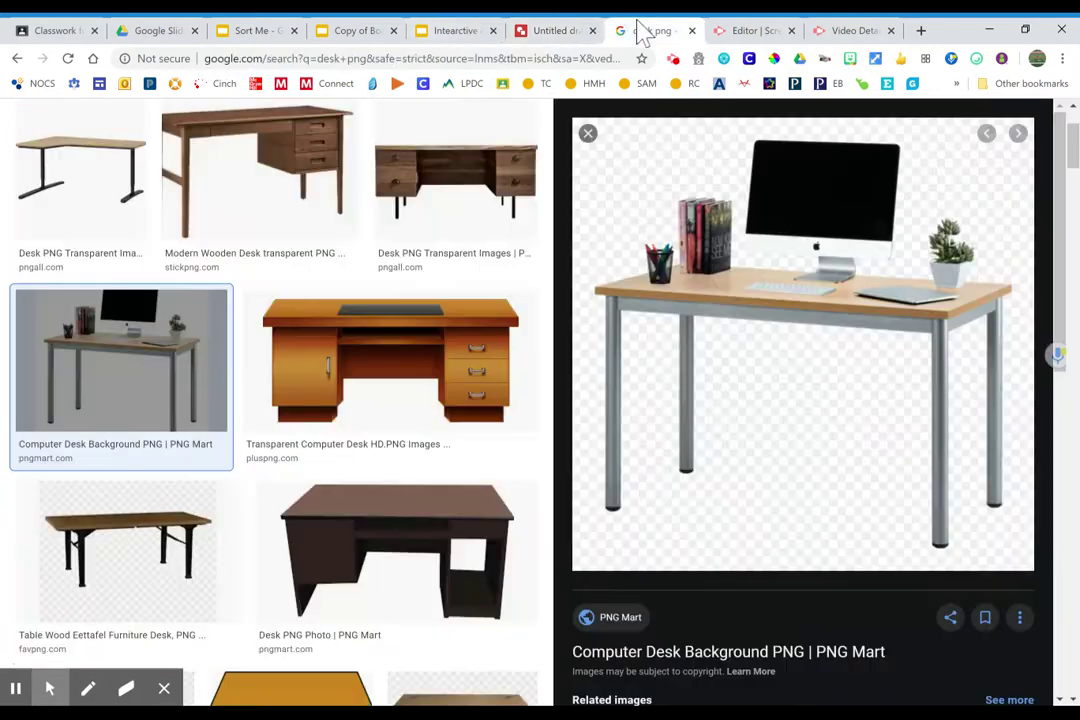
drag(594, 138, 723, 410)
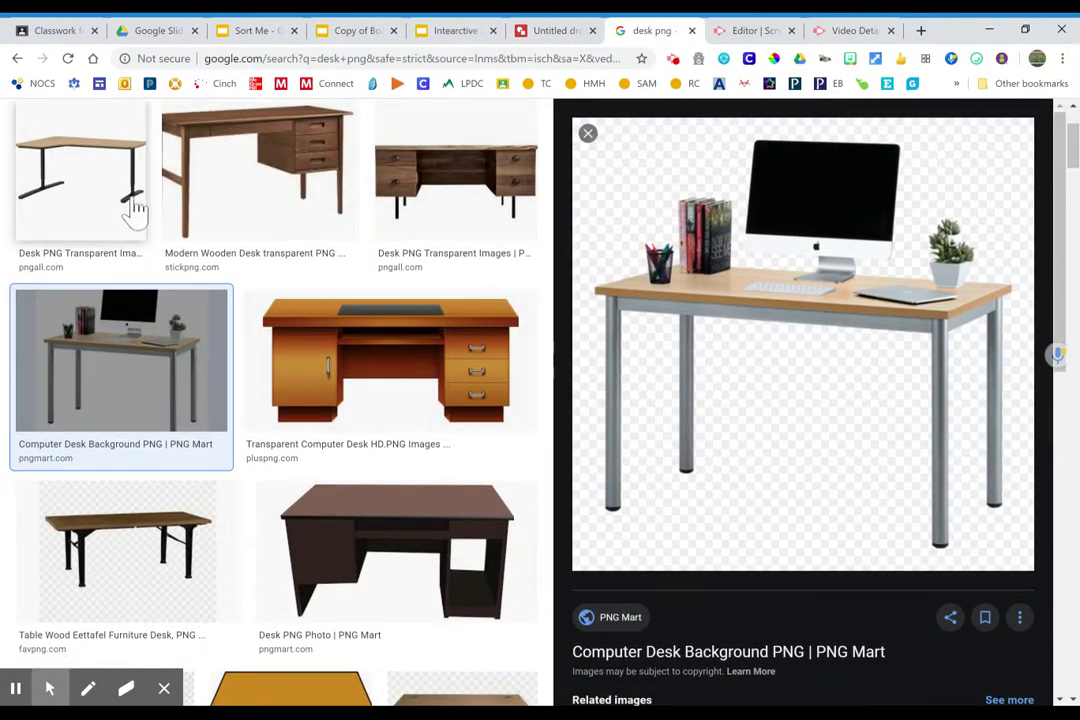
click(143, 585)
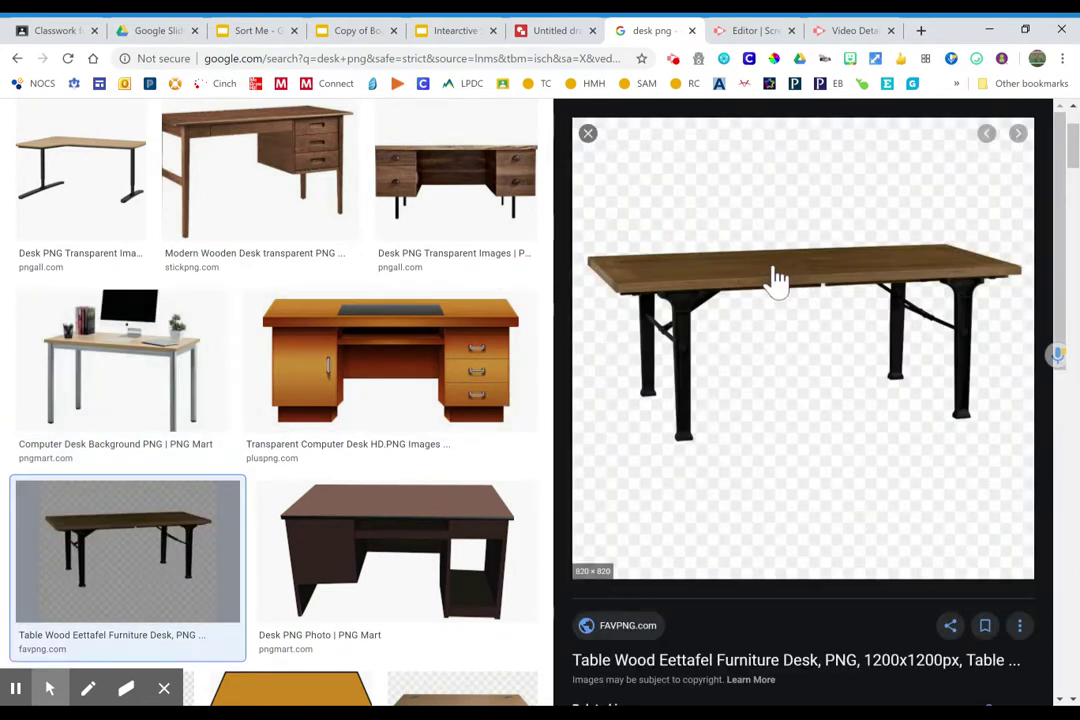
click(553, 30)
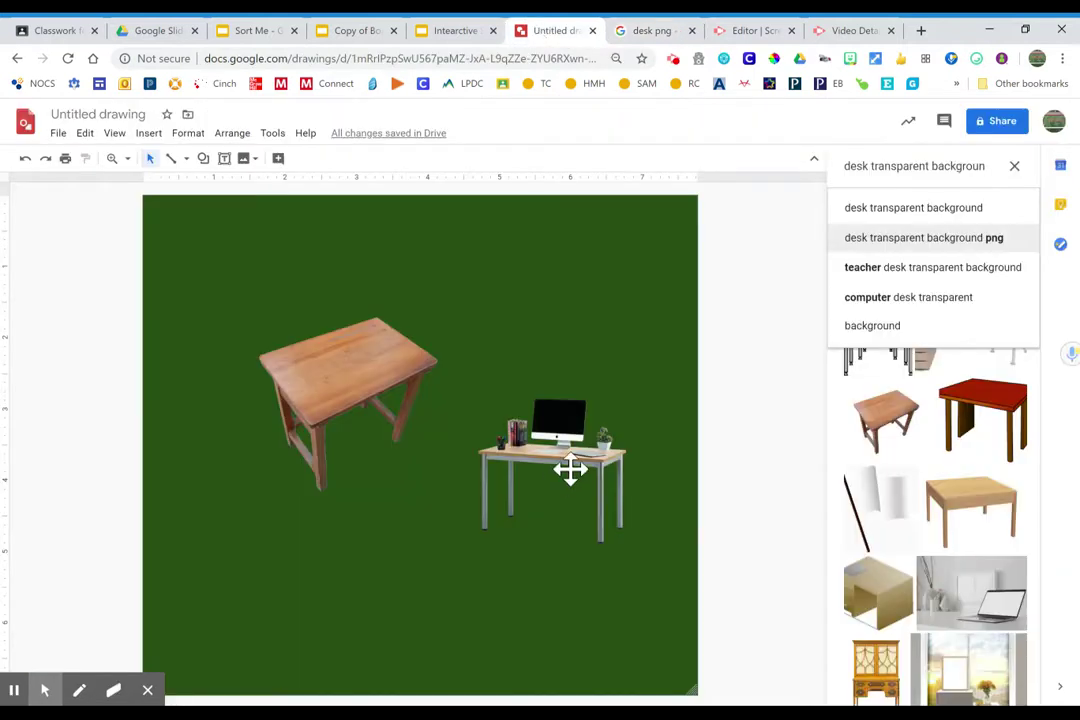
key(ctrl+v)
drag(627, 265, 313, 559)
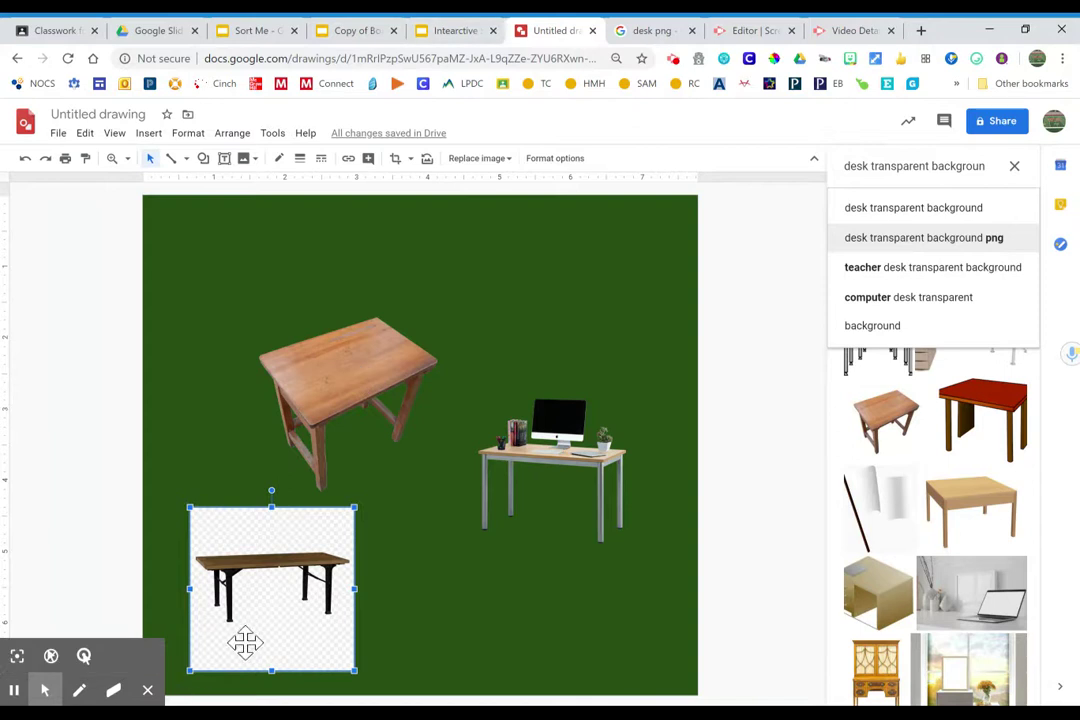
click(675, 30)
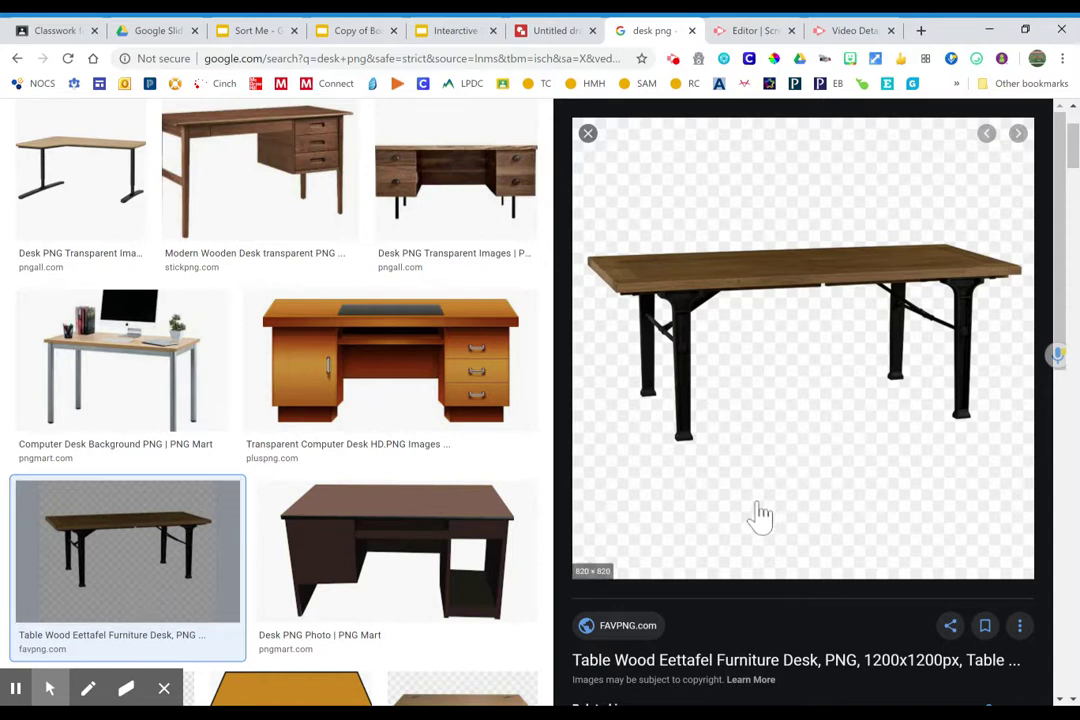
Preview several desks and drag the traditional red-topped desk onto the canvas top-right.
scroll(740, 518, down, 1)
scroll(386, 535, down, 2)
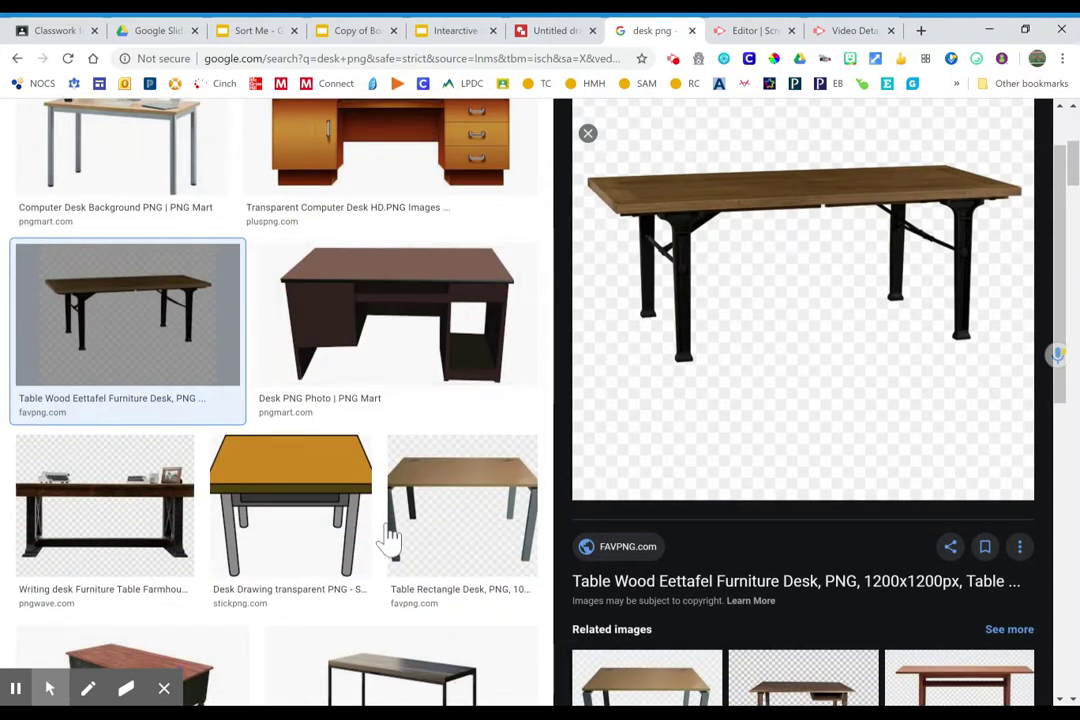
click(276, 505)
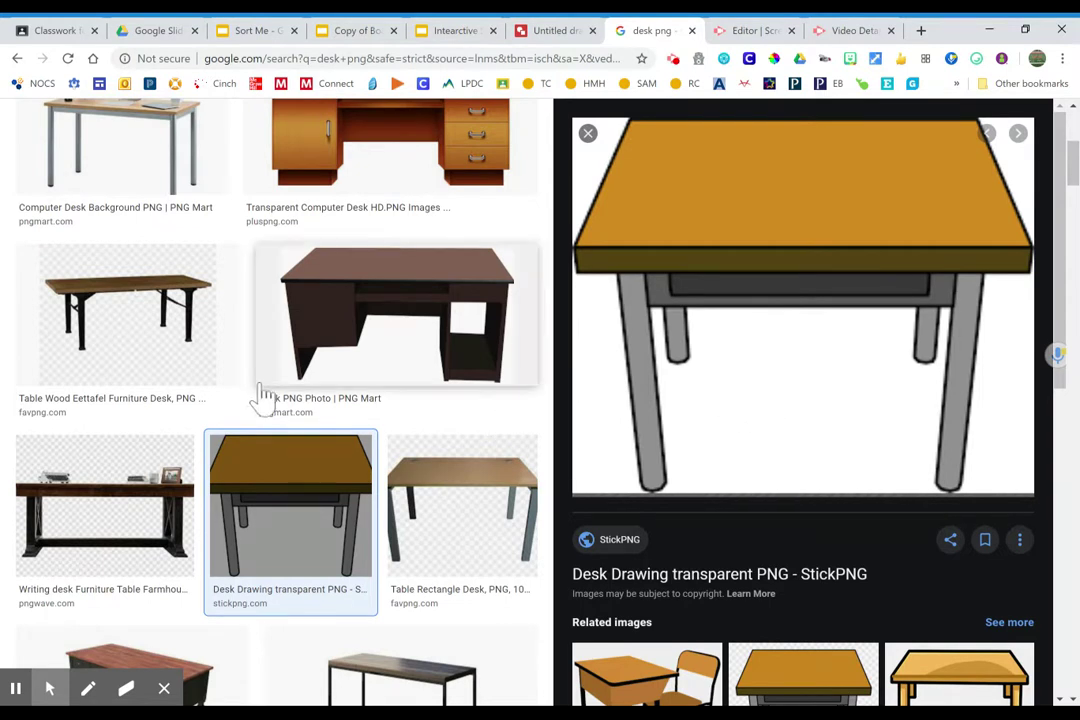
scroll(262, 396, down, 3)
click(388, 535)
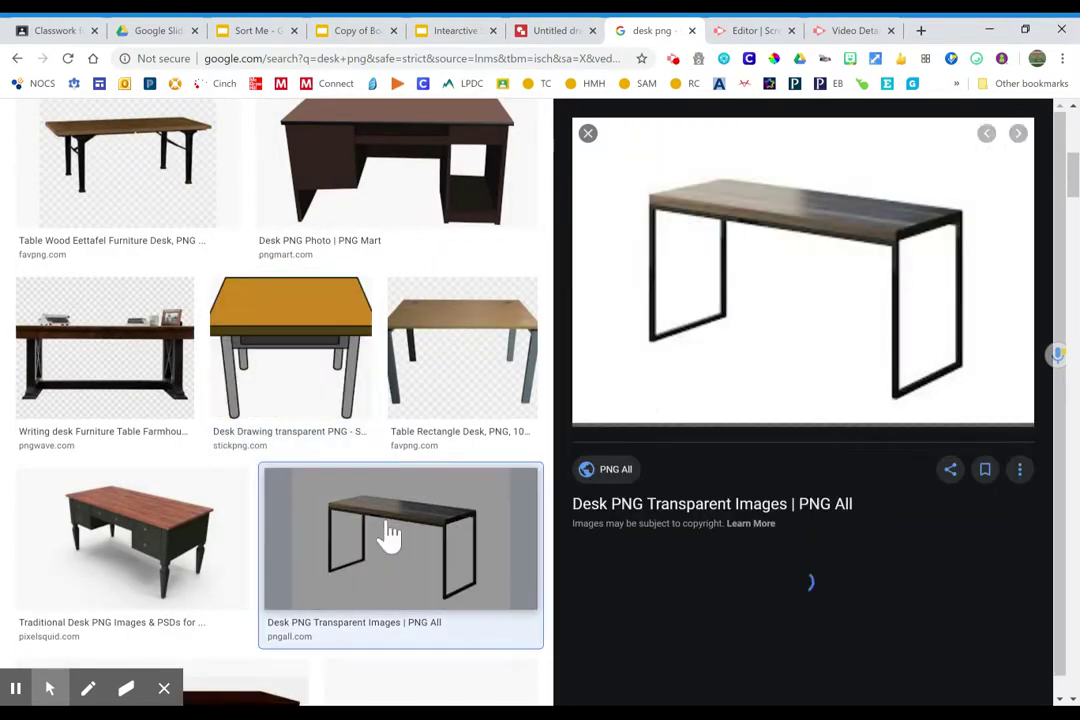
click(183, 520)
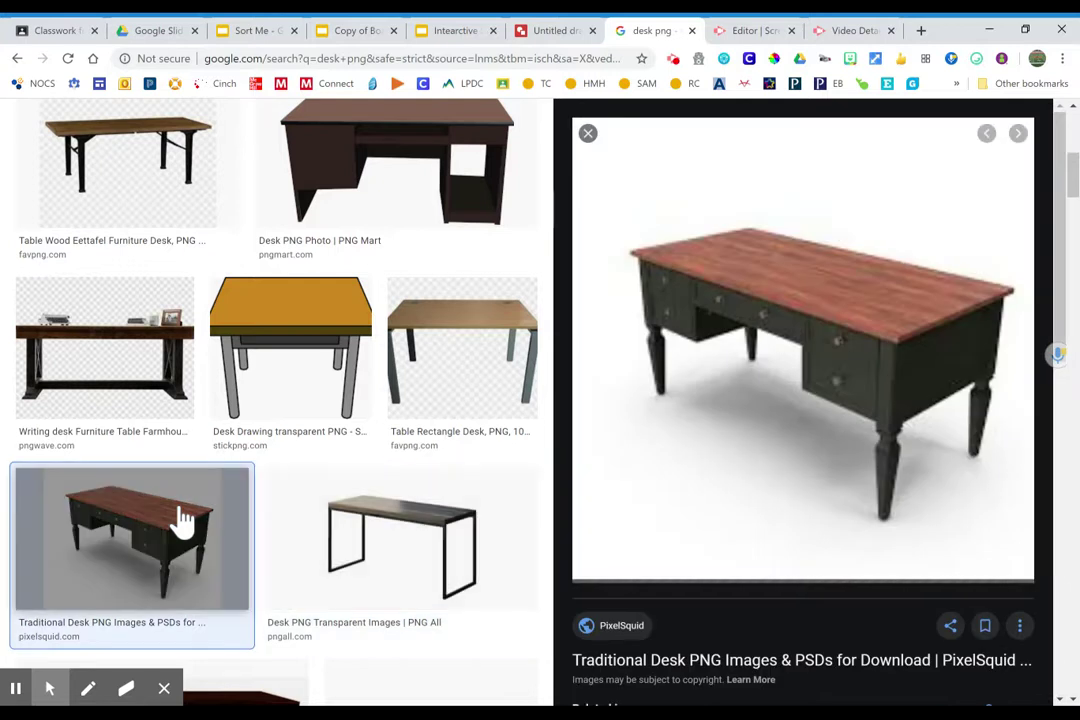
scroll(183, 520, down, 4)
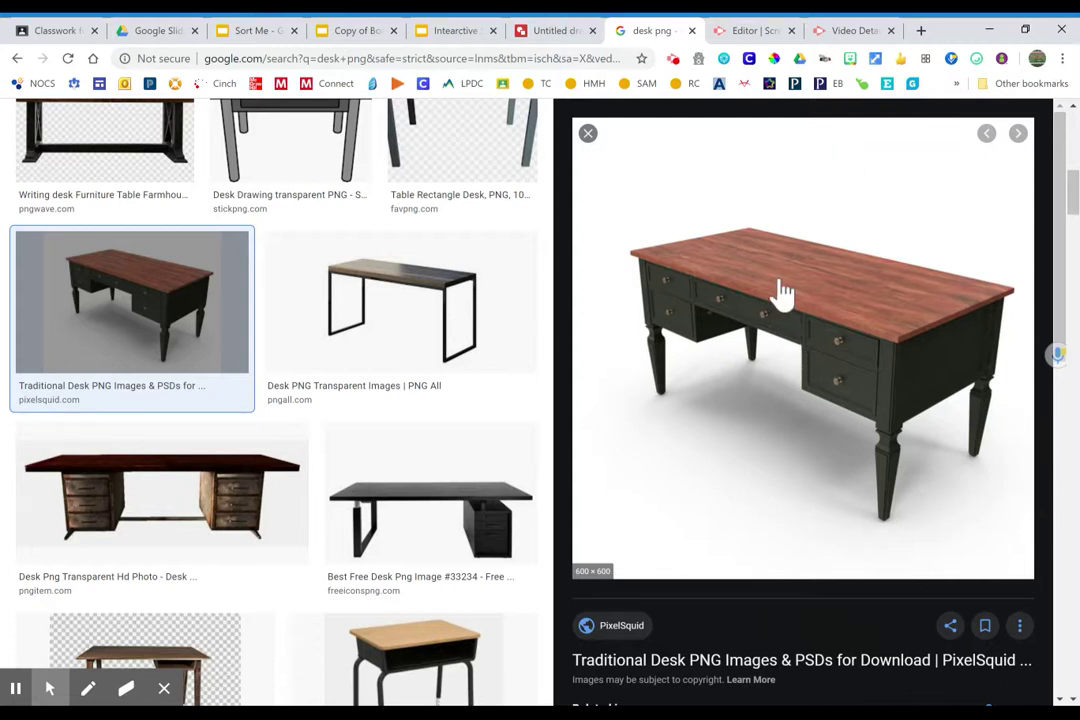
mouse_move(783, 292)
mouse_down()
mouse_move(559, 29)
mouse_move(559, 410)
mouse_move(564, 391)
mouse_move(590, 395)
mouse_up()
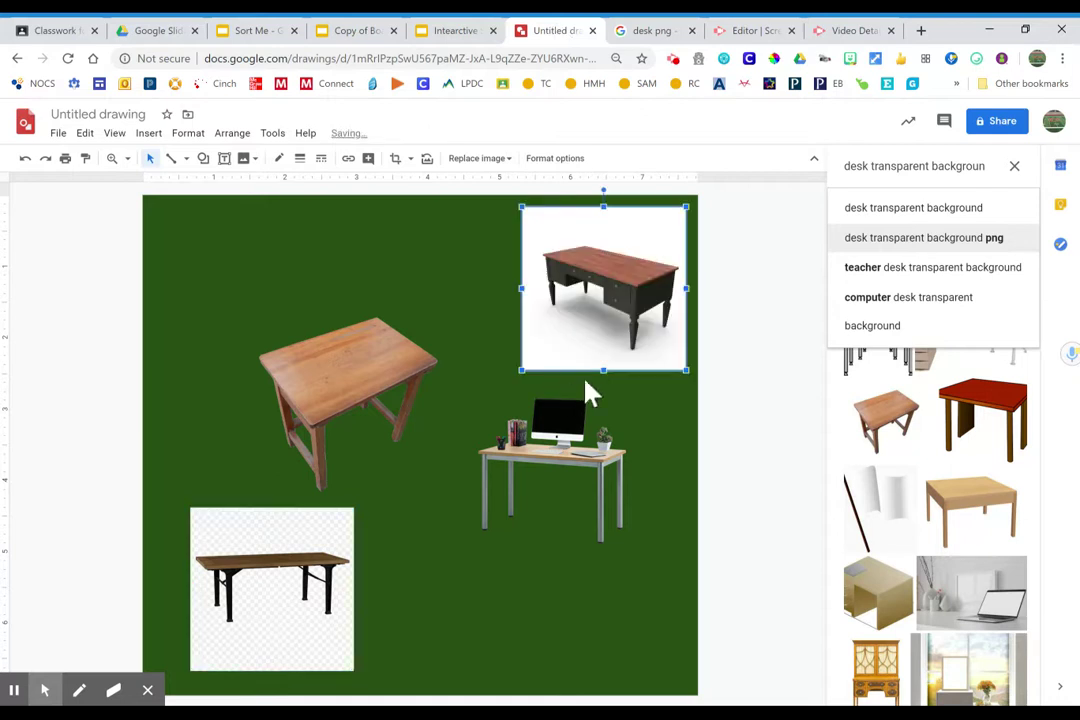
Deselect the new desk and preview the black-framed Desk PNG Transparent Images result.
click(764, 384)
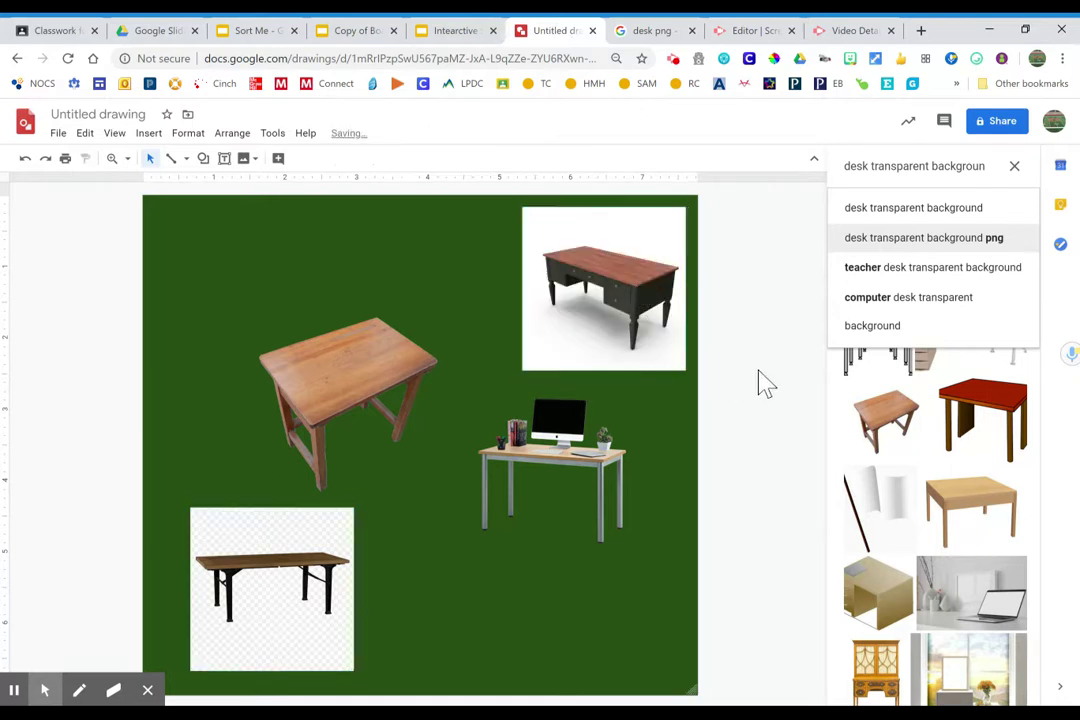
click(634, 34)
click(379, 290)
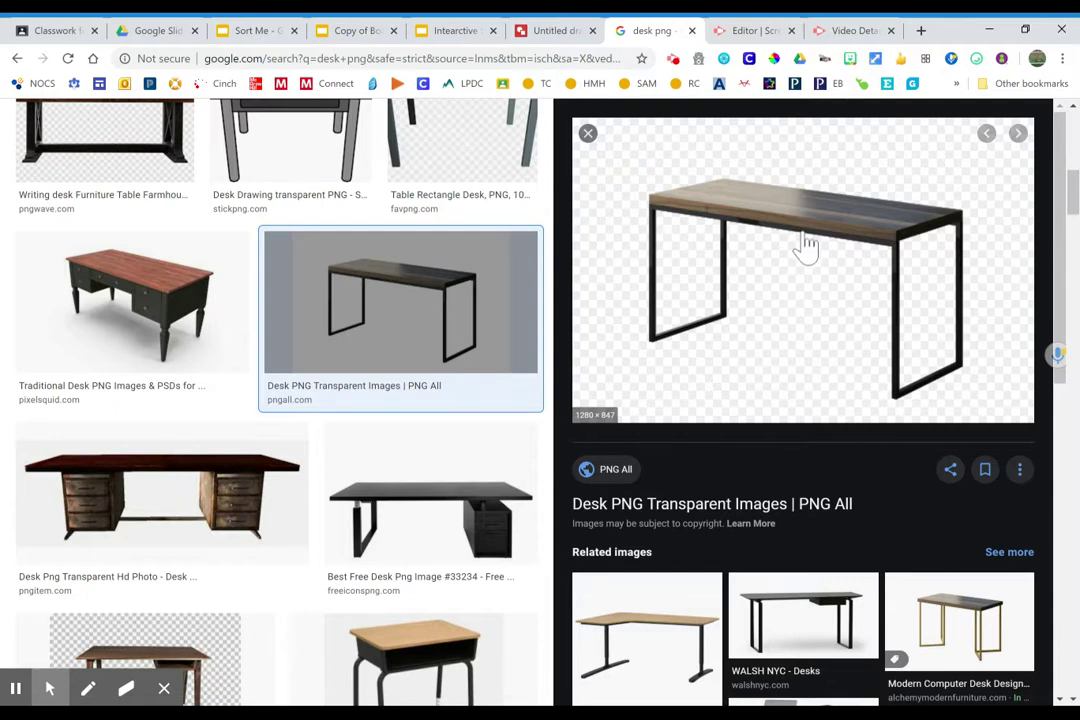
click(575, 30)
Delete the other three desk pictures, leaving only the wooden table.
click(605, 335)
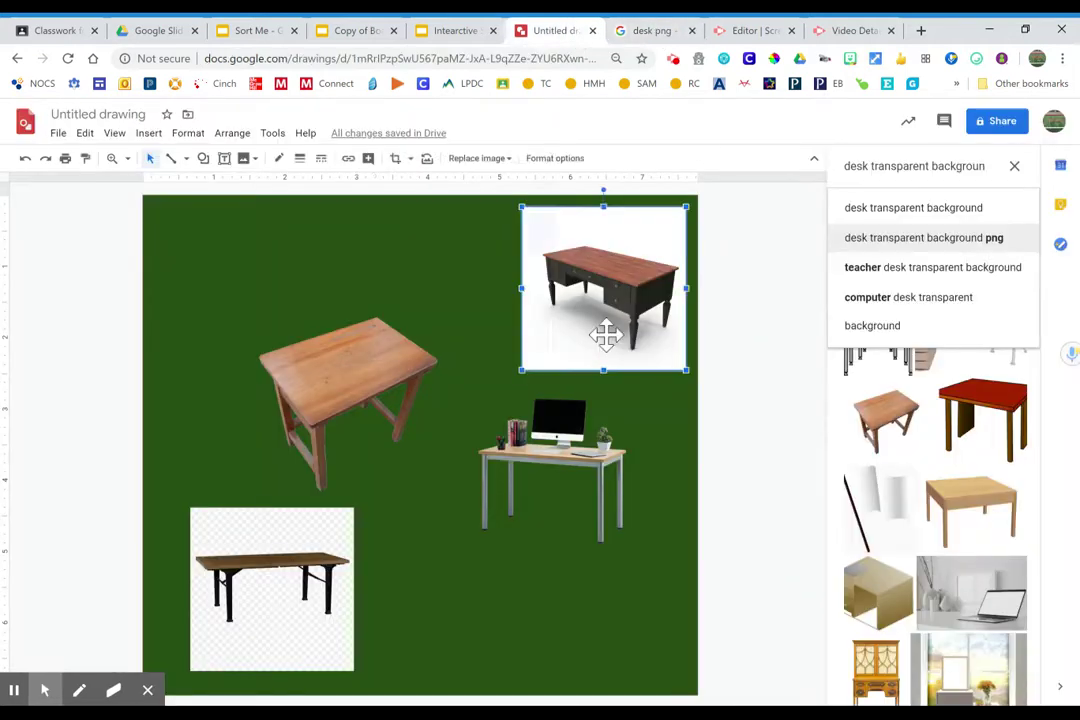
key(Delete)
click(550, 436)
key(Delete)
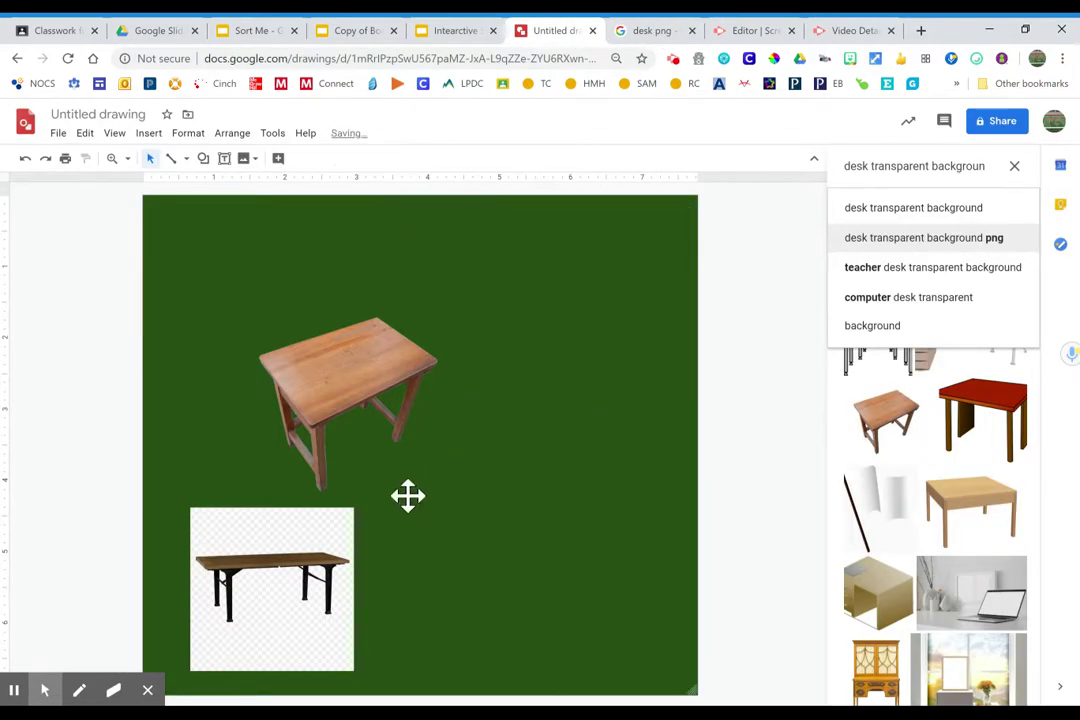
click(281, 534)
key(Delete)
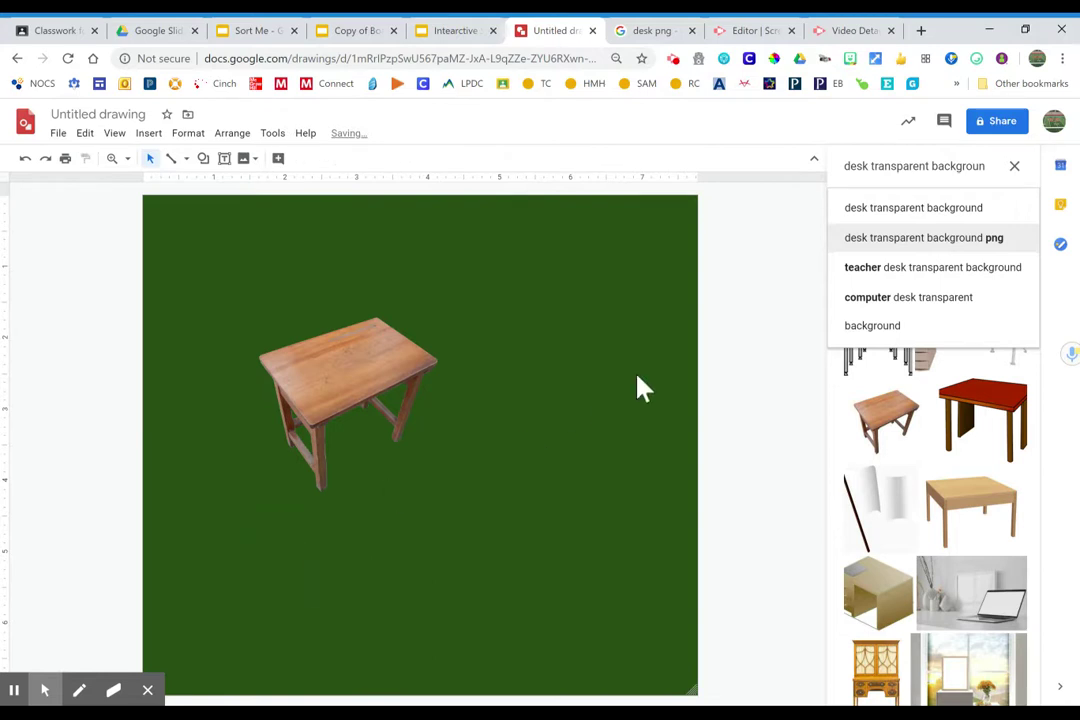
Set the page background to Transparent.
right_click(555, 389)
mouse_move(636, 549)
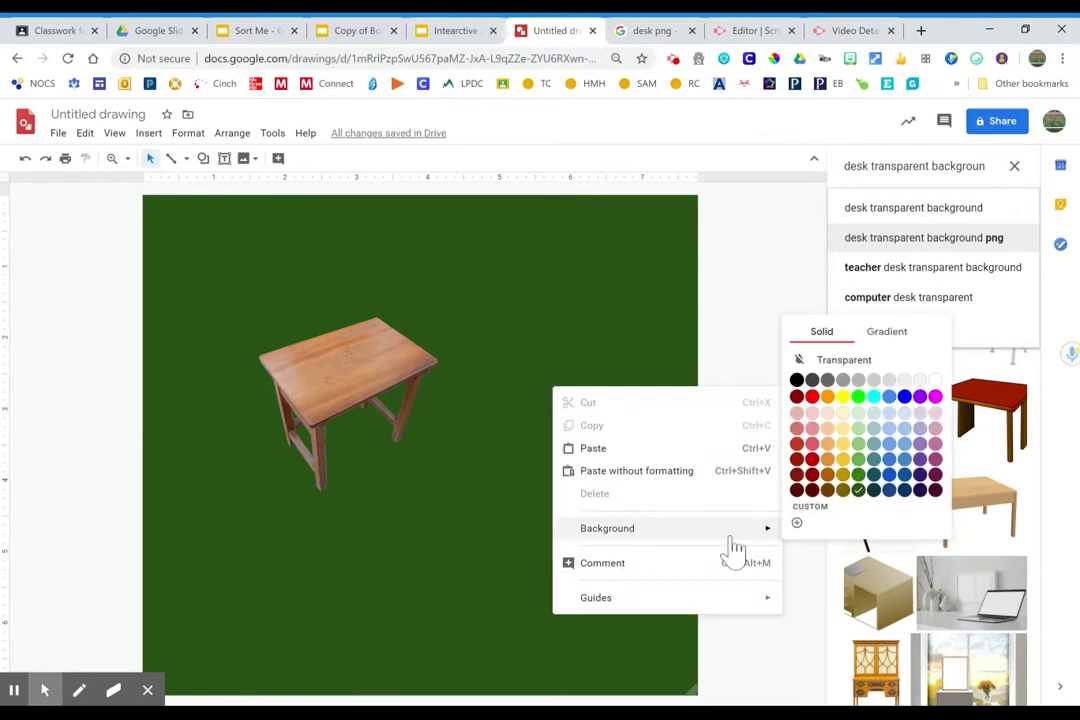
click(848, 370)
Enlarge the table image and move it toward the left side of the page.
drag(350, 386, 492, 443)
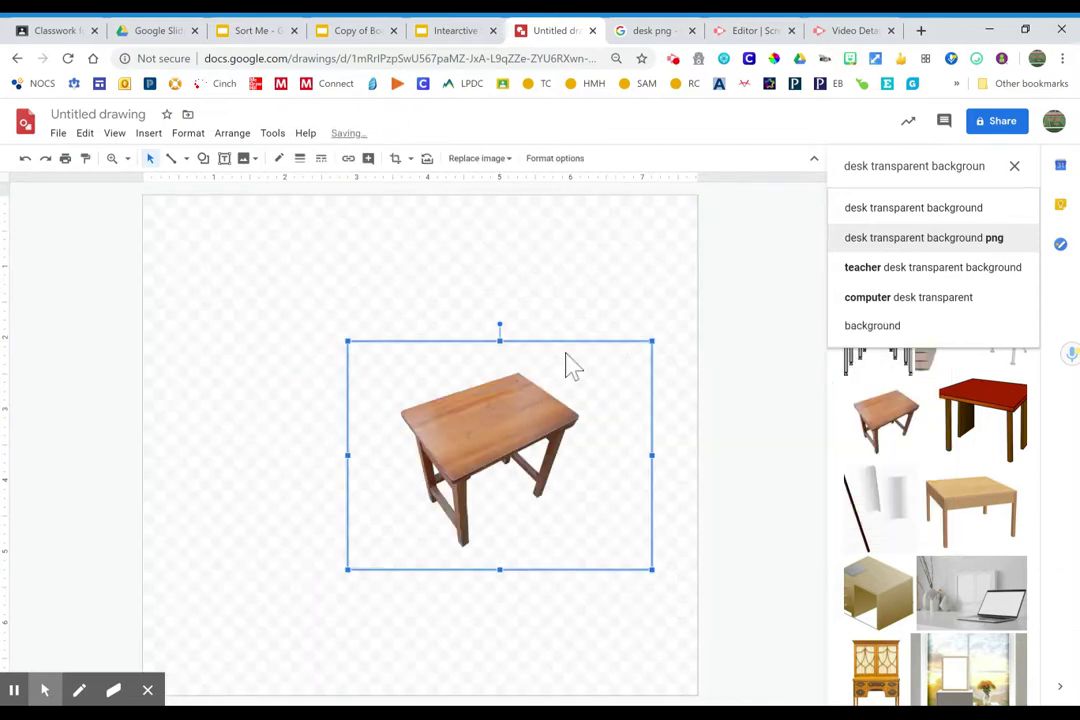
drag(650, 342, 690, 312)
drag(566, 378, 297, 388)
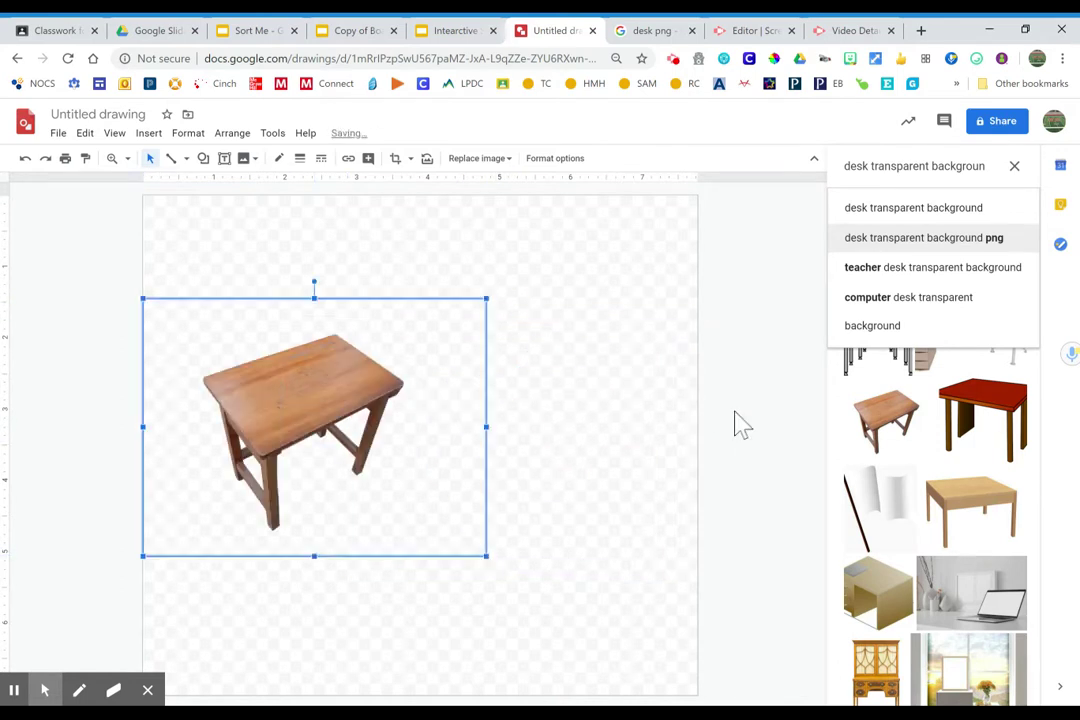
click(740, 427)
key(ctrl+a)
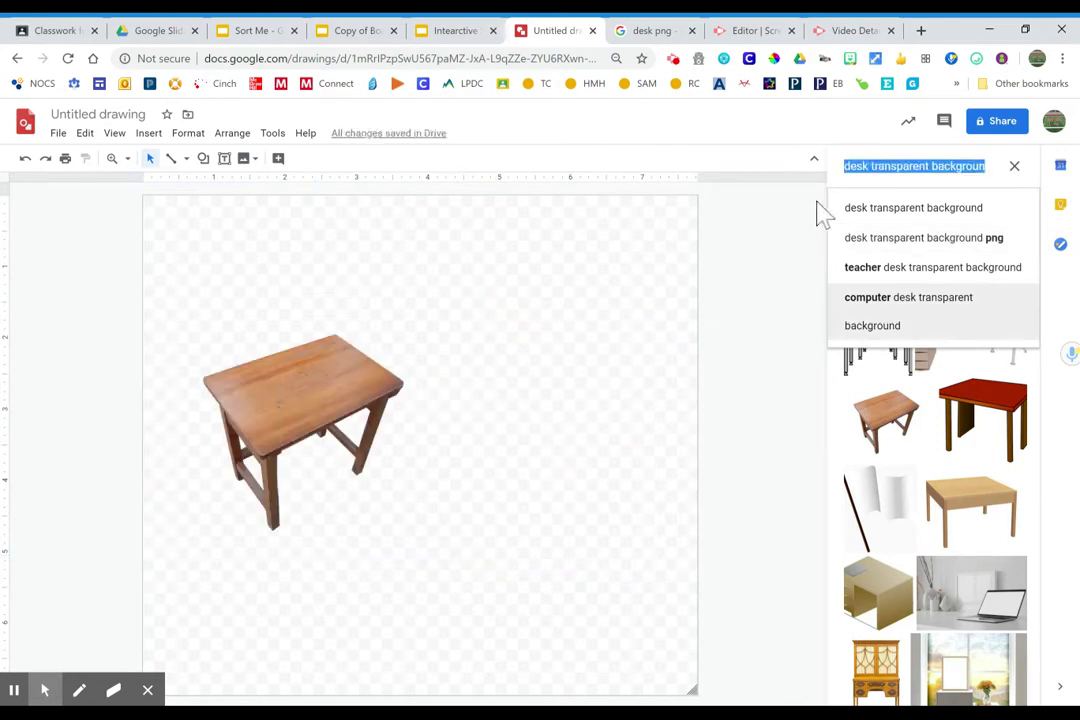
Search for 'apple transparent background', insert the first red cartoon apple, and drag it onto the desk's right side.
text(apple tran)
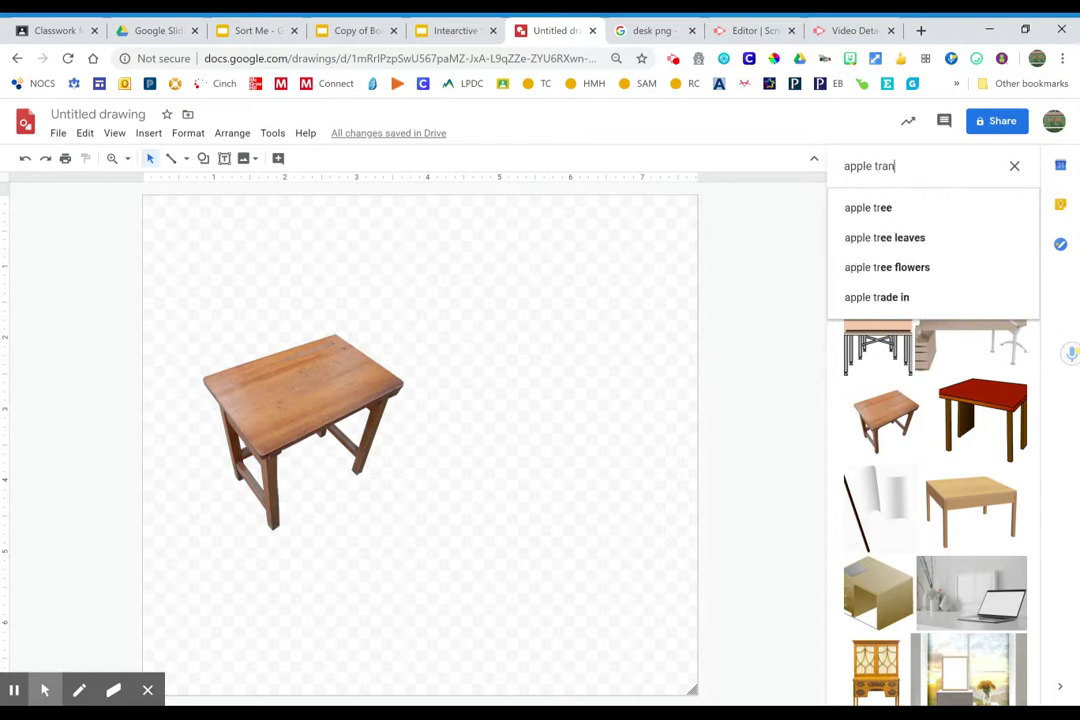
text(sparent)
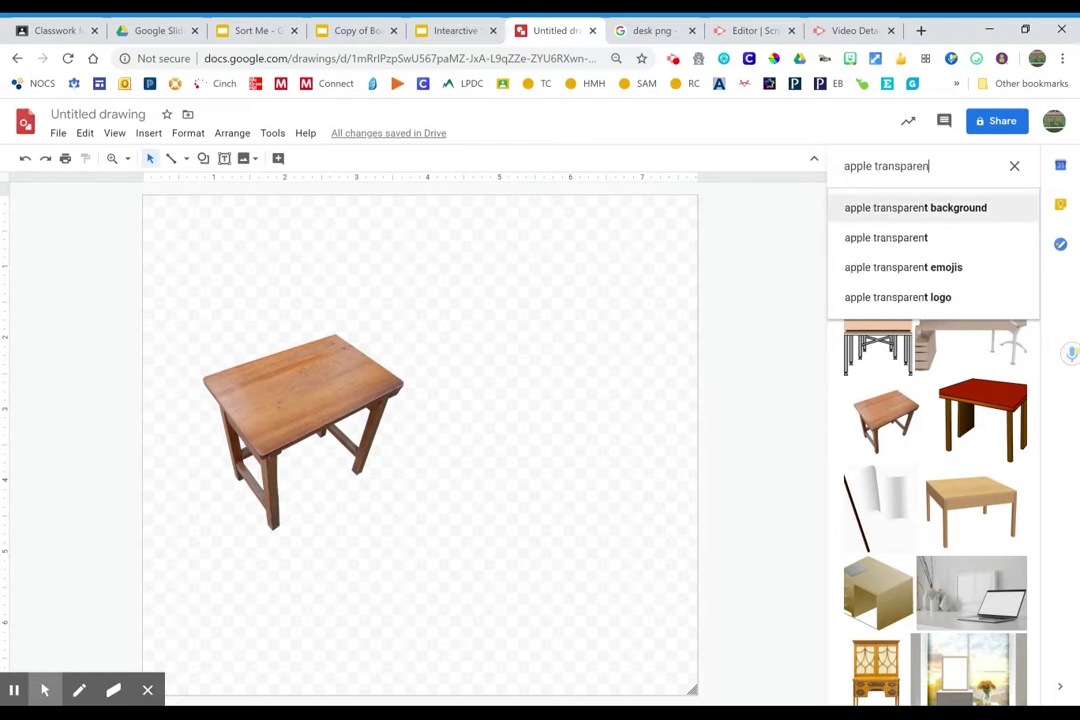
key(Down)
key(Return)
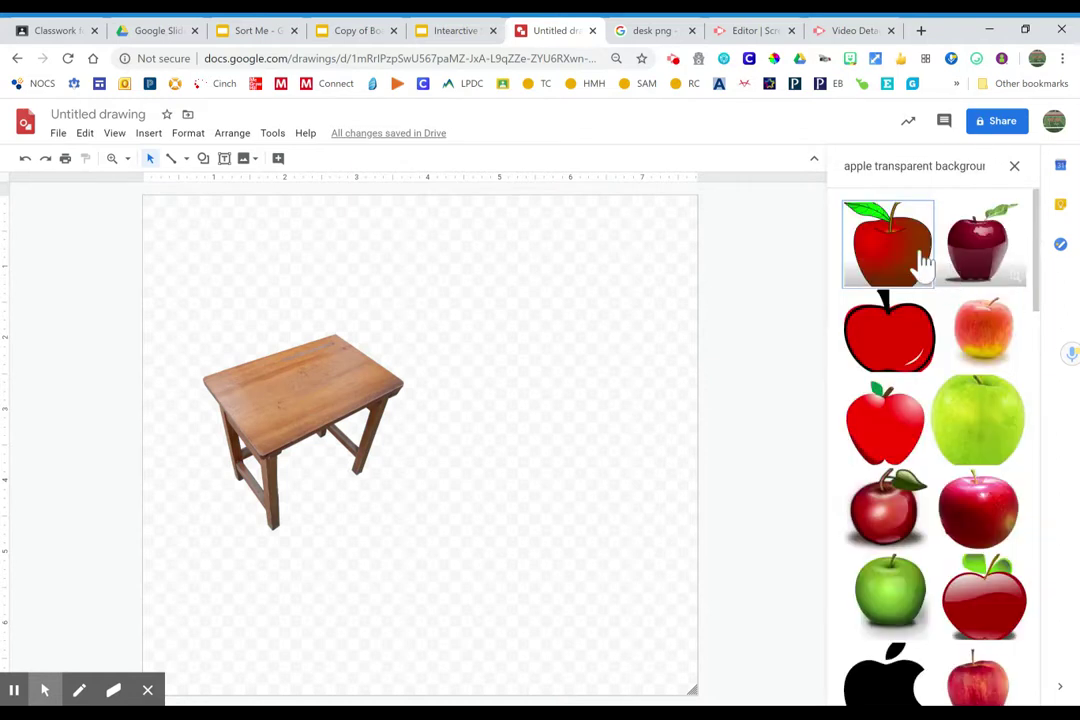
click(905, 238)
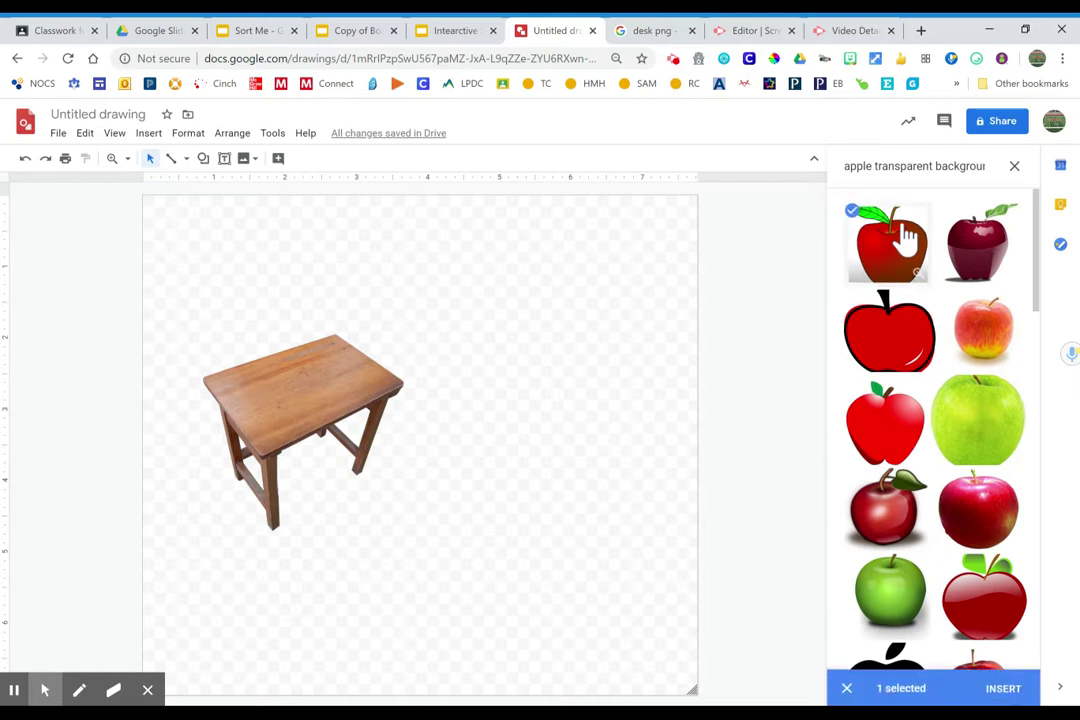
click(1008, 692)
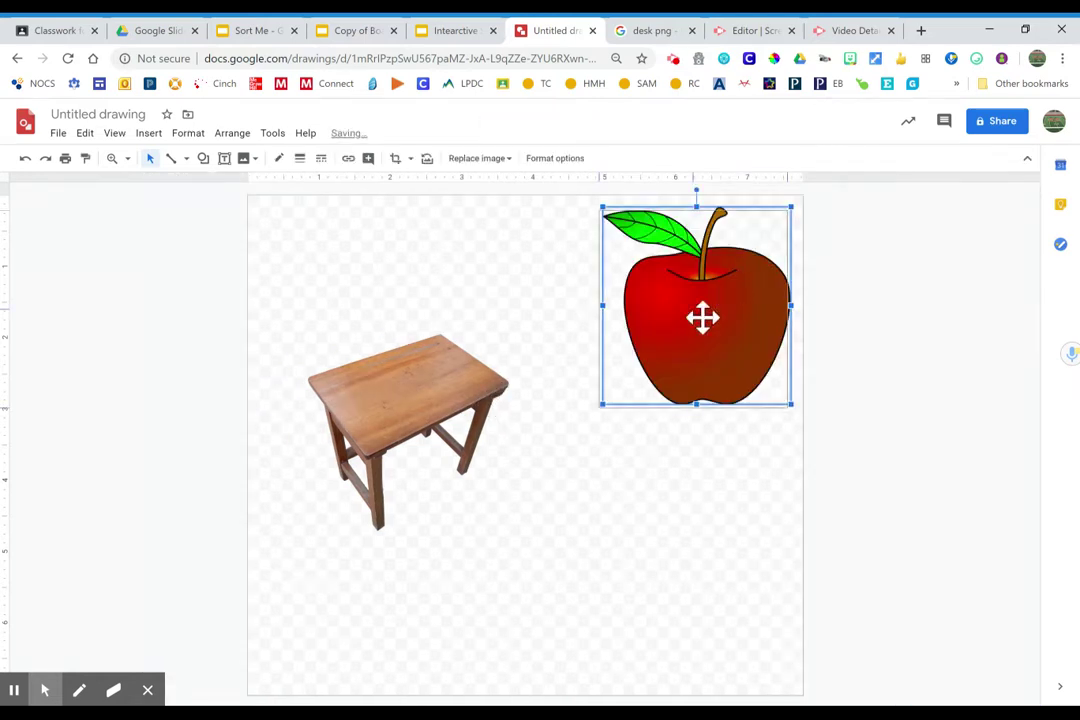
drag(726, 296, 552, 415)
click(878, 485)
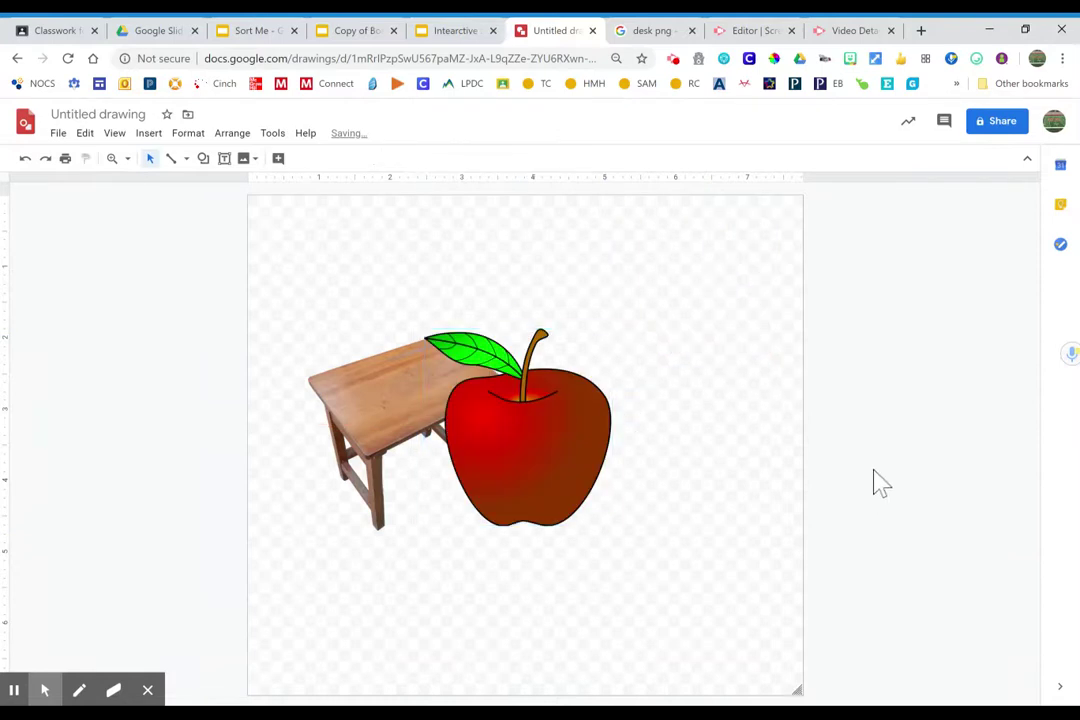
Start a new web image search, replacing the apple query with 'ruler trans'.
click(152, 134)
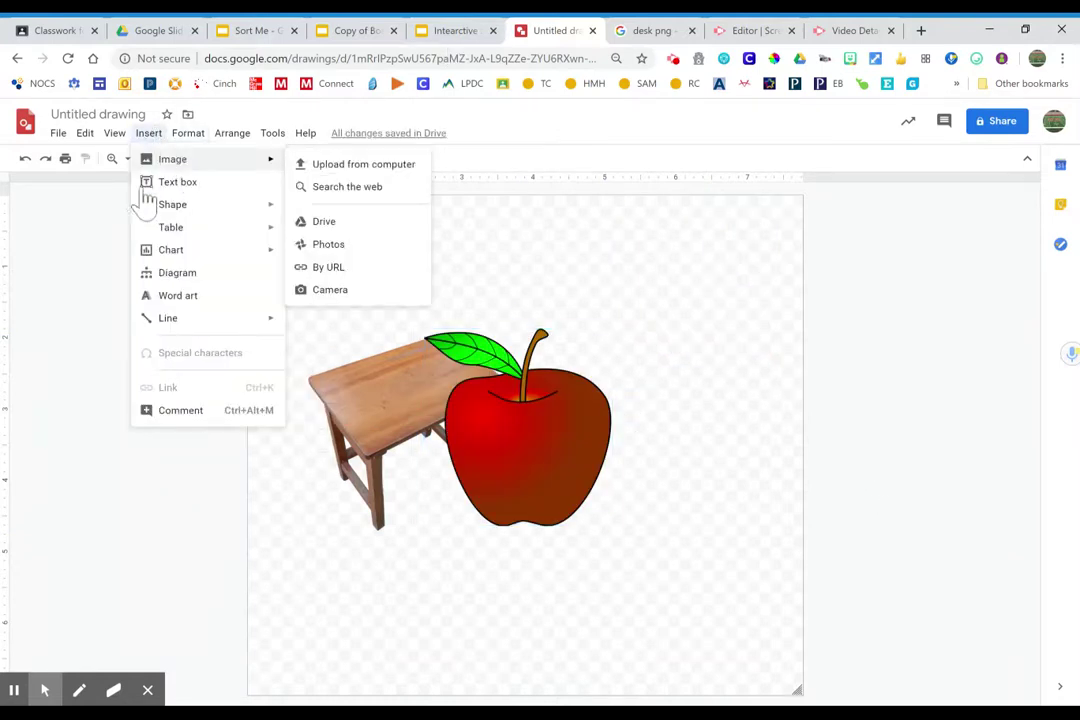
click(122, 172)
click(250, 160)
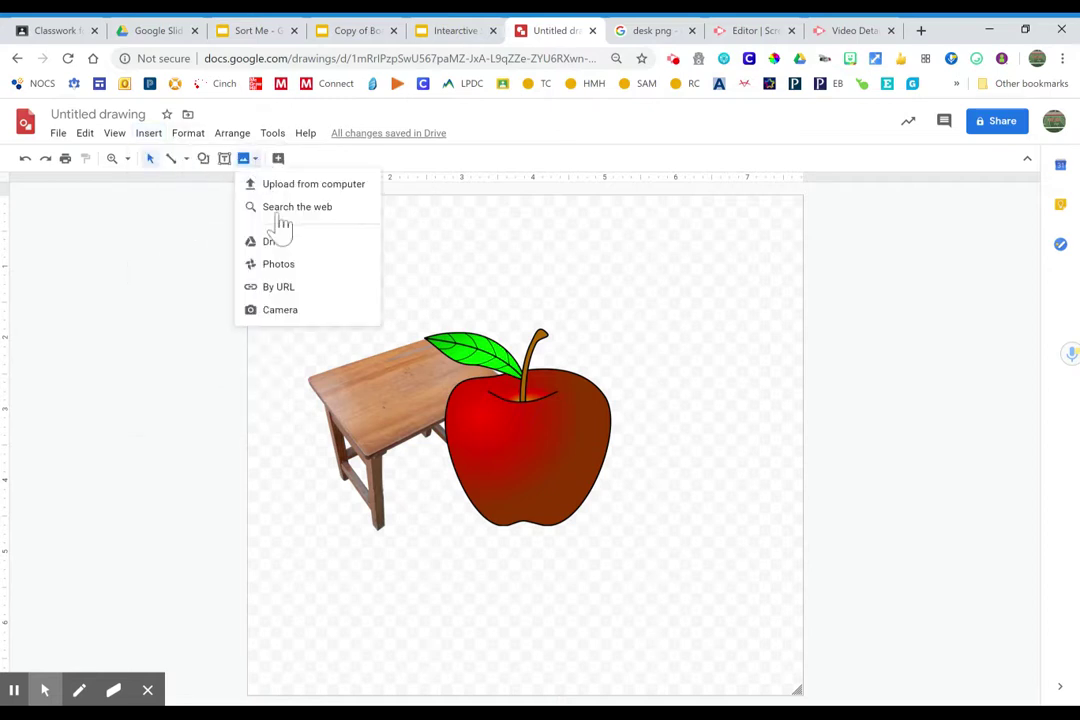
click(296, 207)
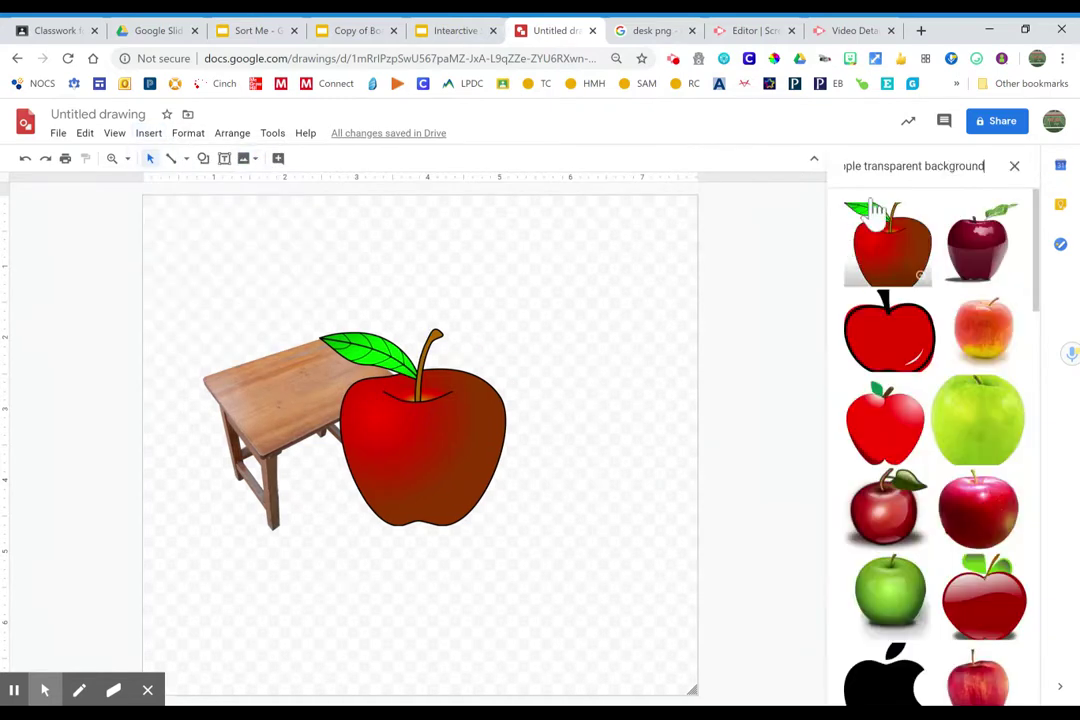
click(910, 166)
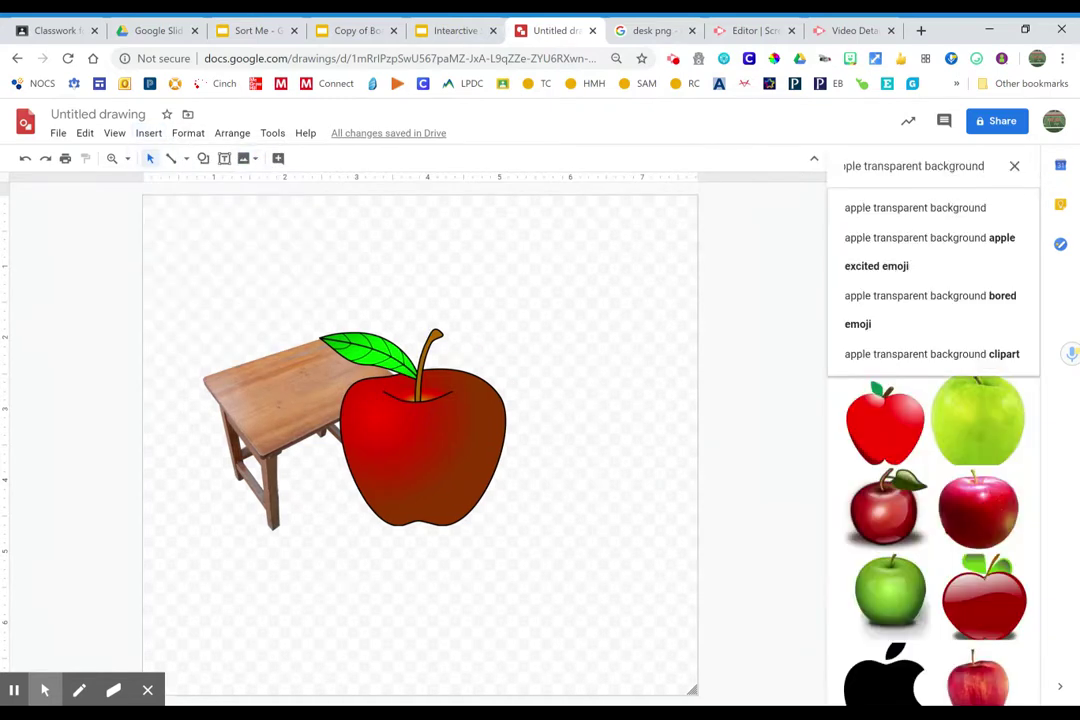
text(ruler t)
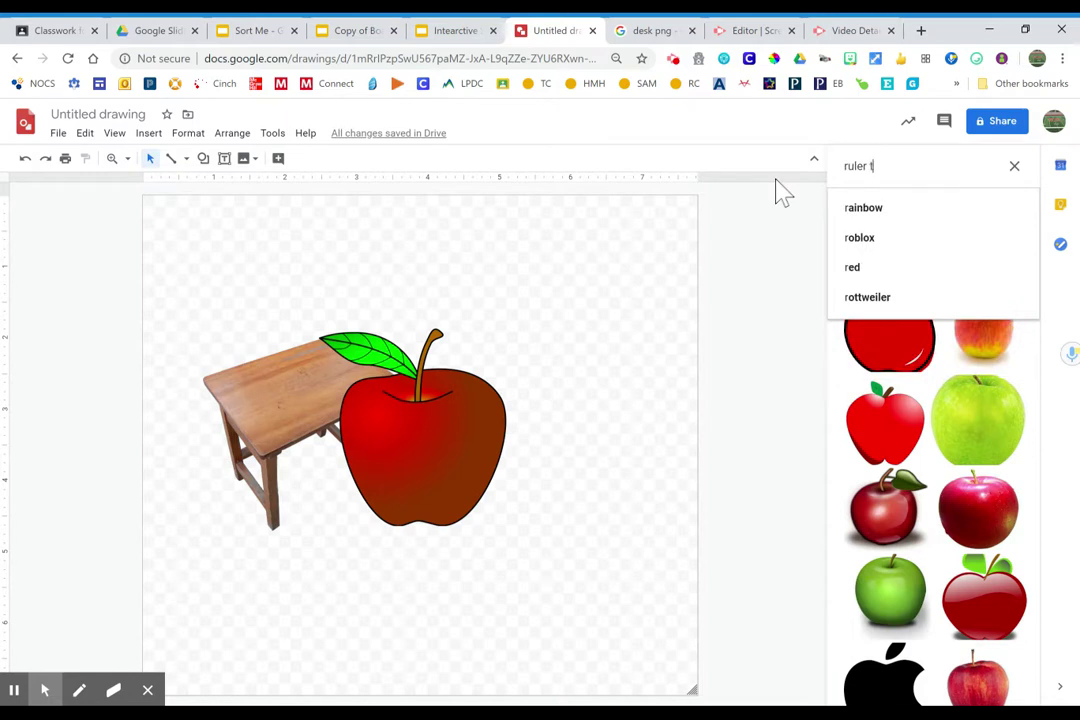
text(rans)
Run the 'ruler transparent background' image search and insert the orange wooden ruler.
click(905, 238)
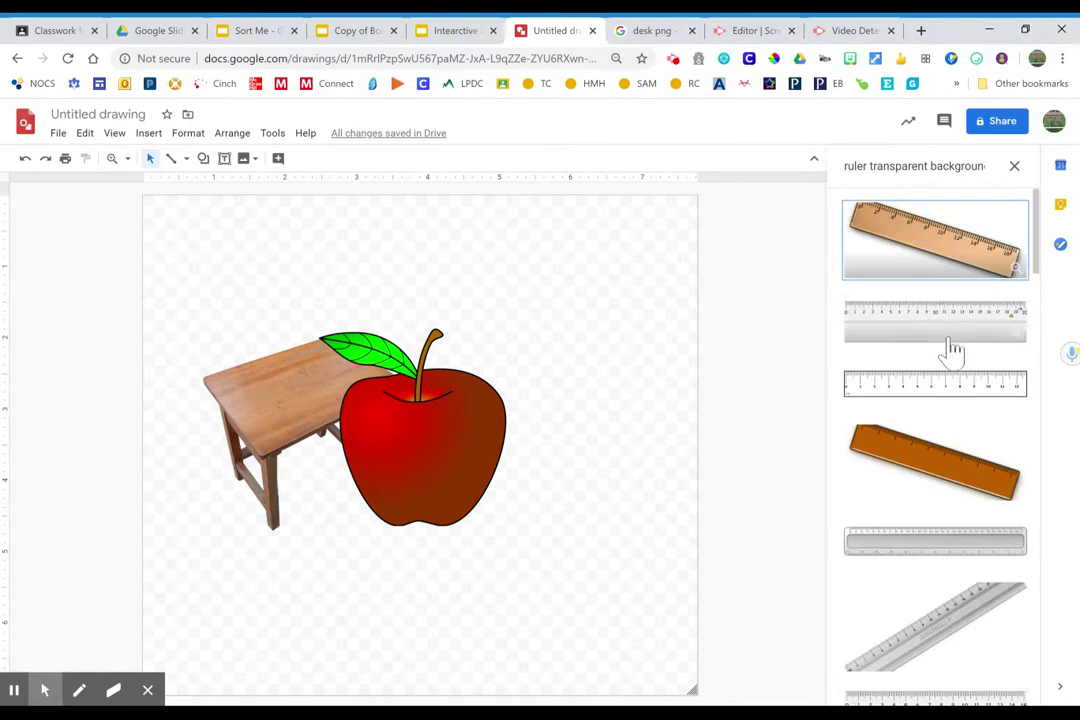
click(938, 465)
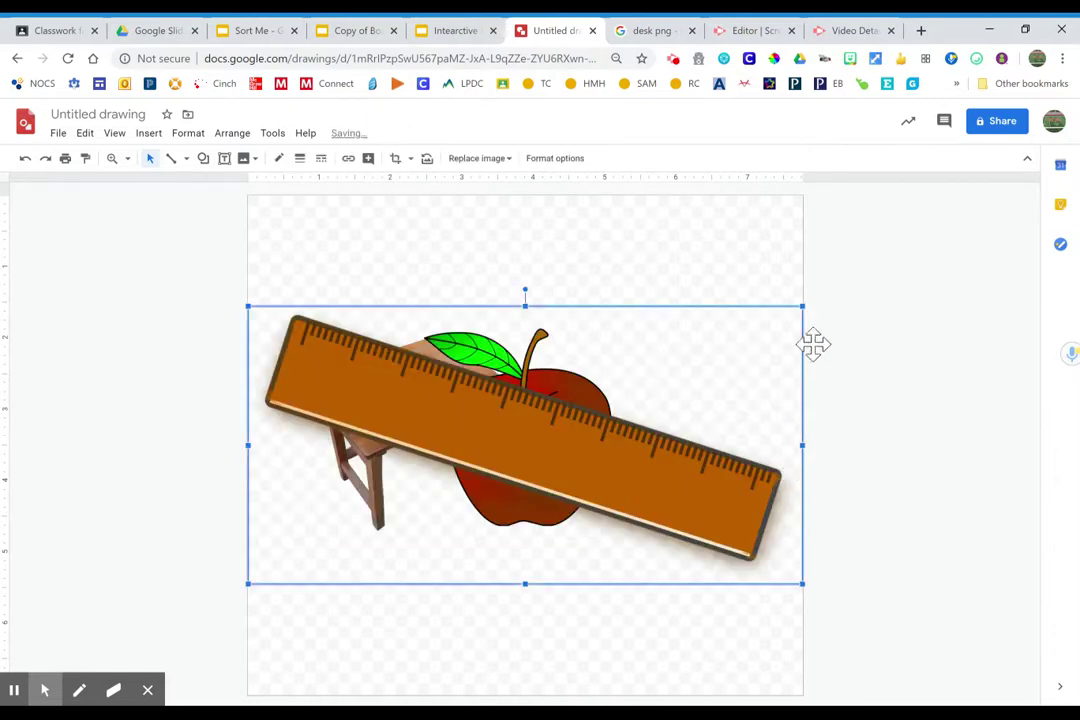
Shrink the ruler, then rearrange the ruler, desk and apple on the page.
drag(797, 311, 558, 428)
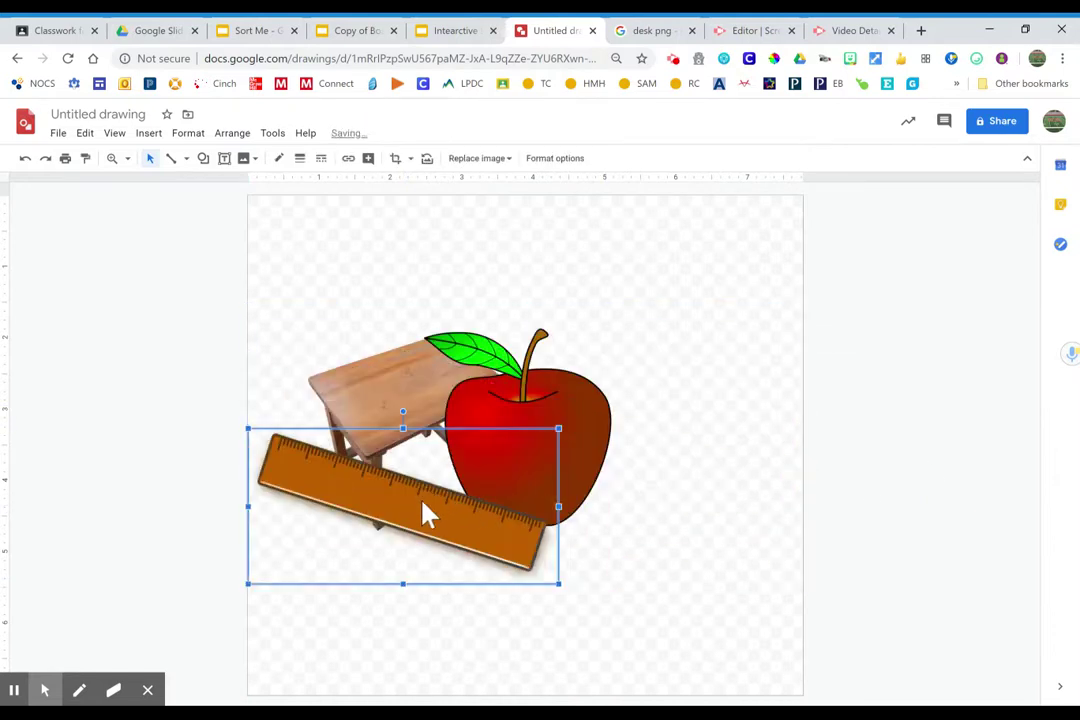
drag(424, 513, 715, 418)
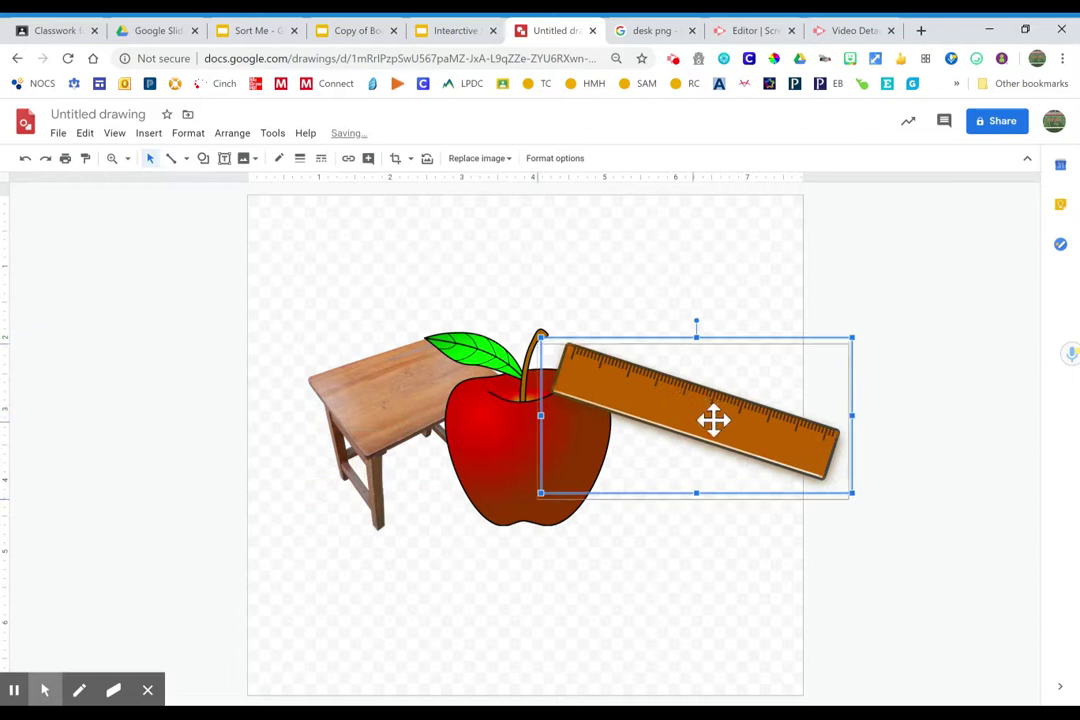
click(376, 333)
drag(376, 333, 351, 283)
click(507, 461)
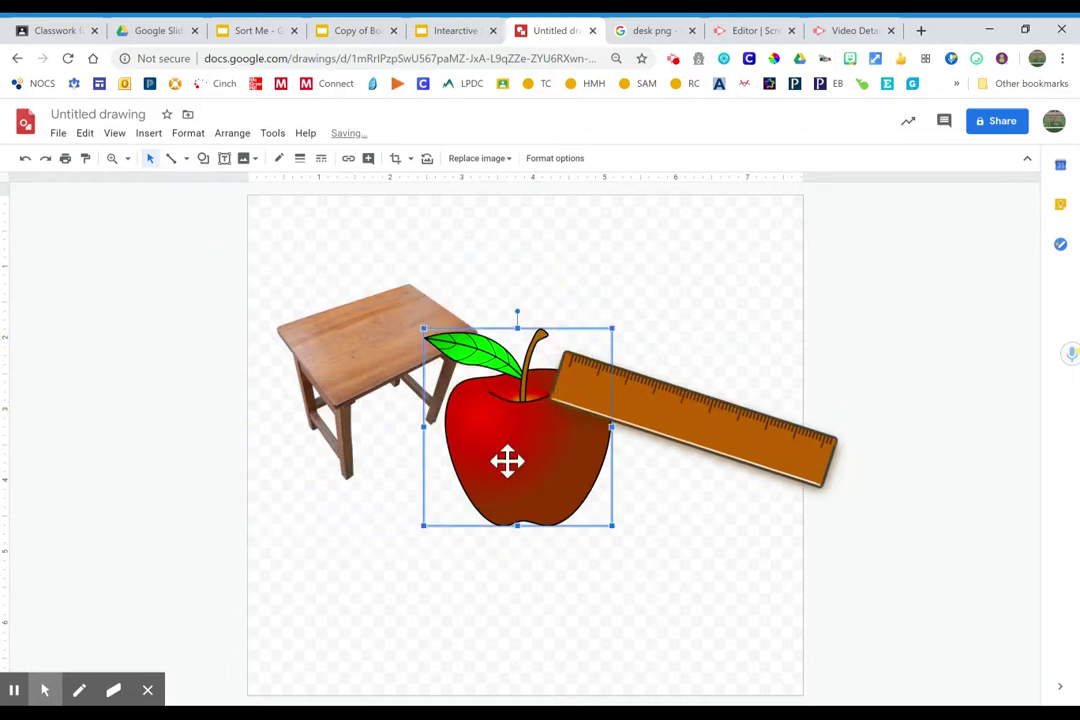
drag(507, 461, 476, 511)
Shrink the apple and the ruler so they fit on the desktop.
click(581, 378)
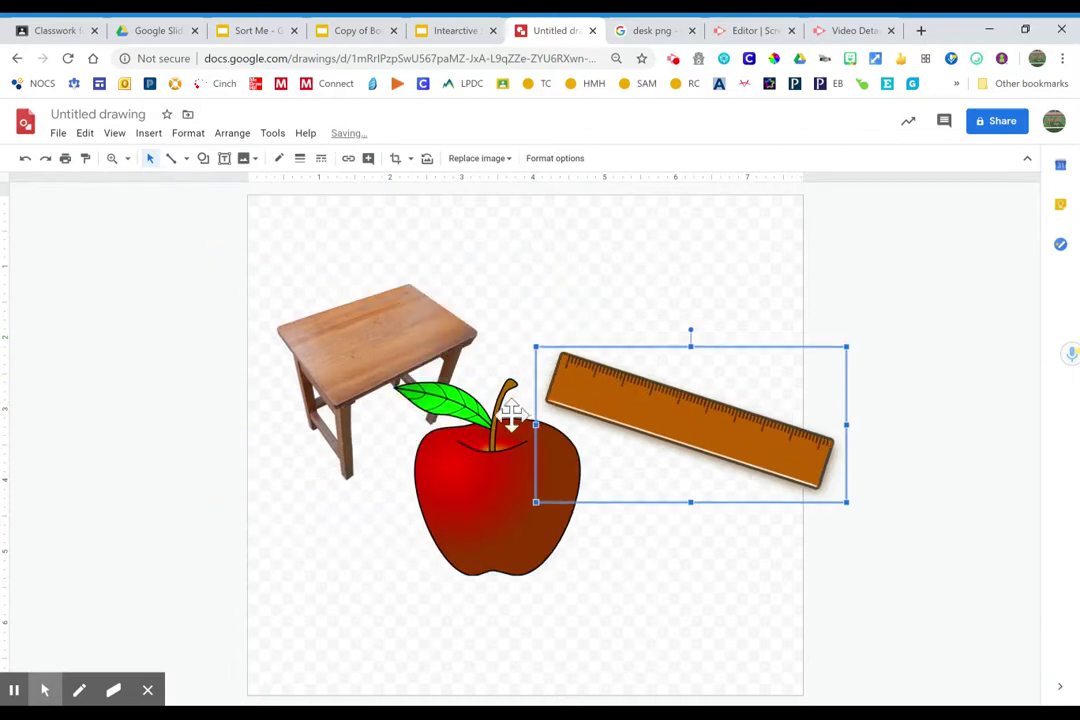
click(511, 415)
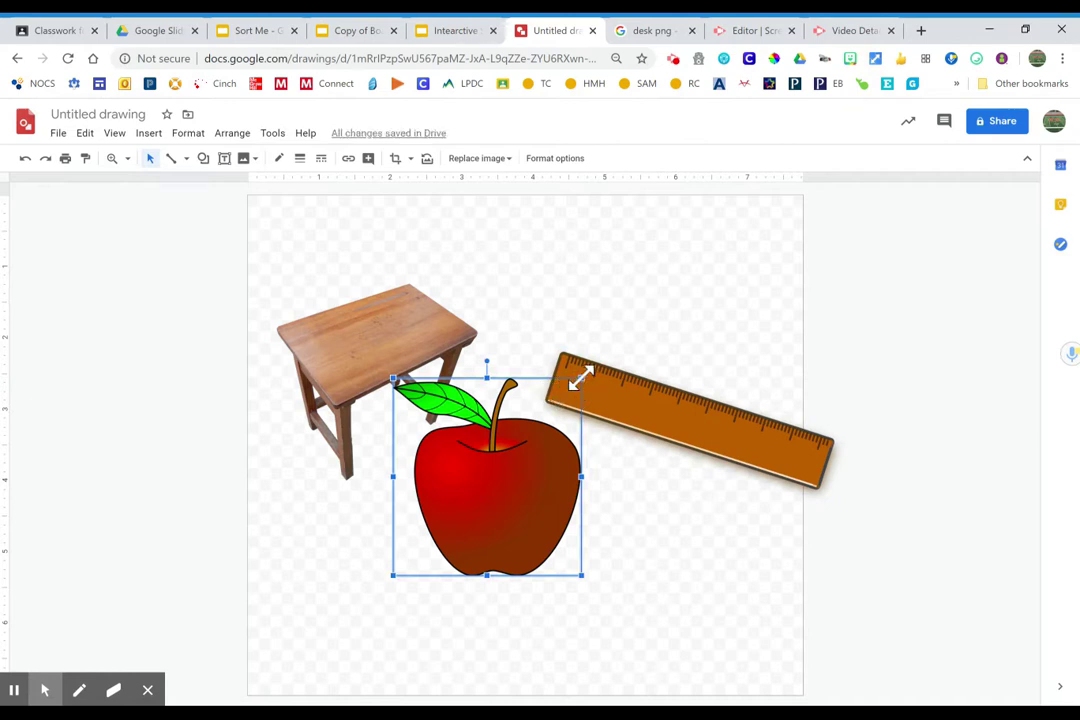
drag(581, 378, 400, 297)
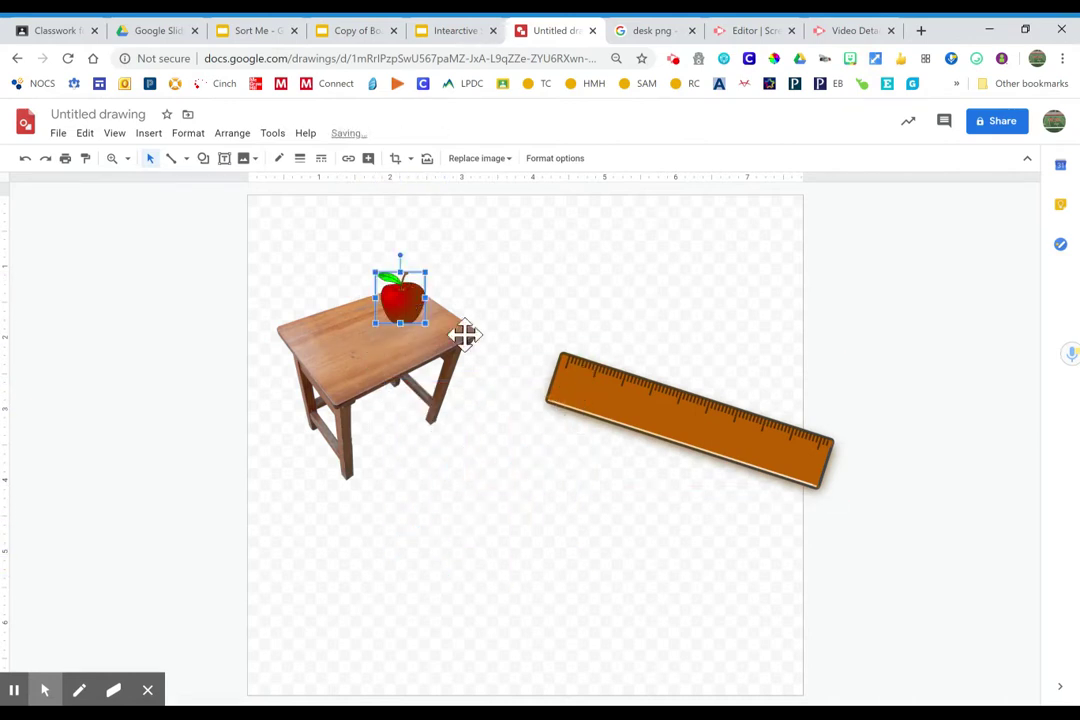
click(624, 402)
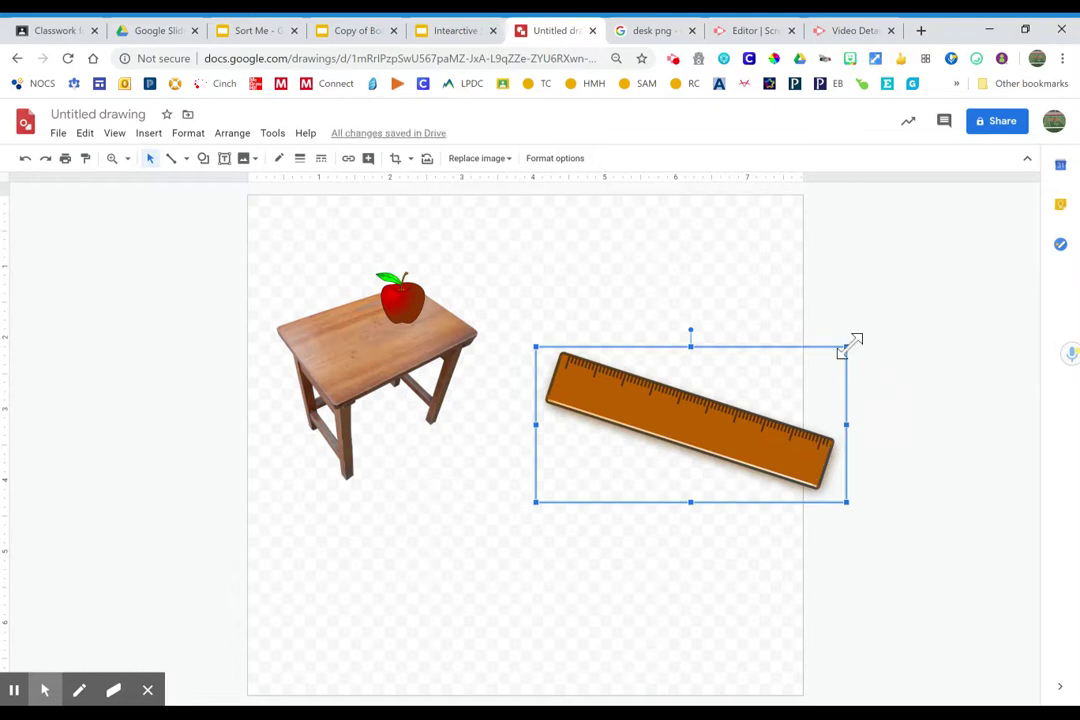
drag(846, 348, 396, 322)
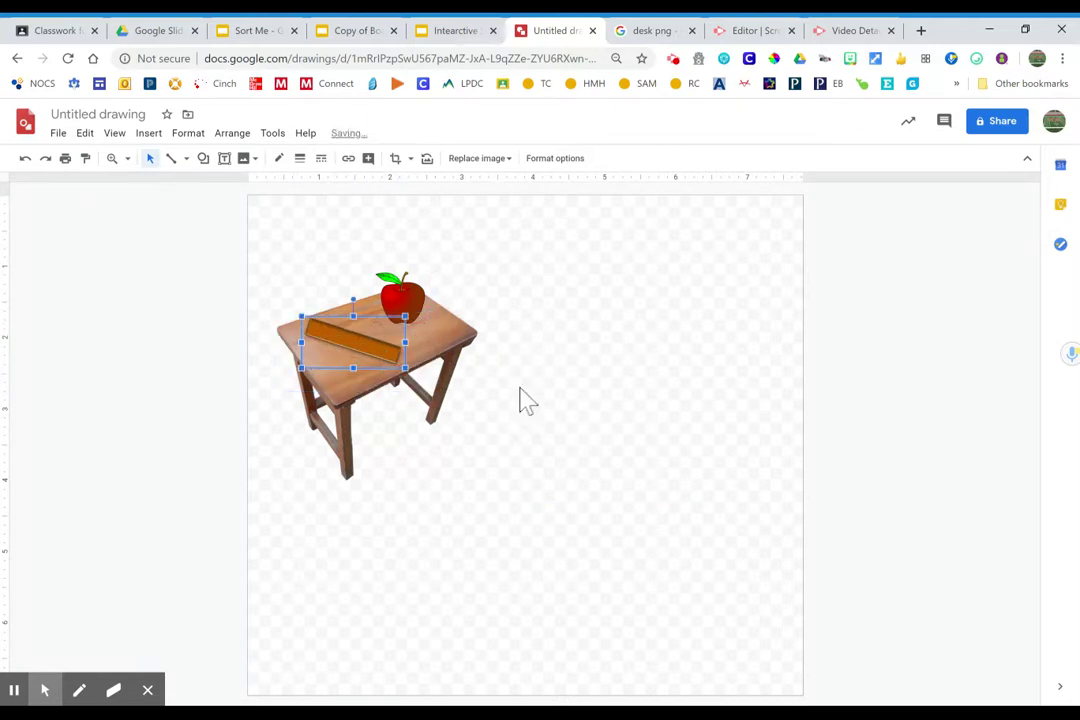
Drag the page's bottom-right corner to shrink the canvas around the desk picture.
click(567, 558)
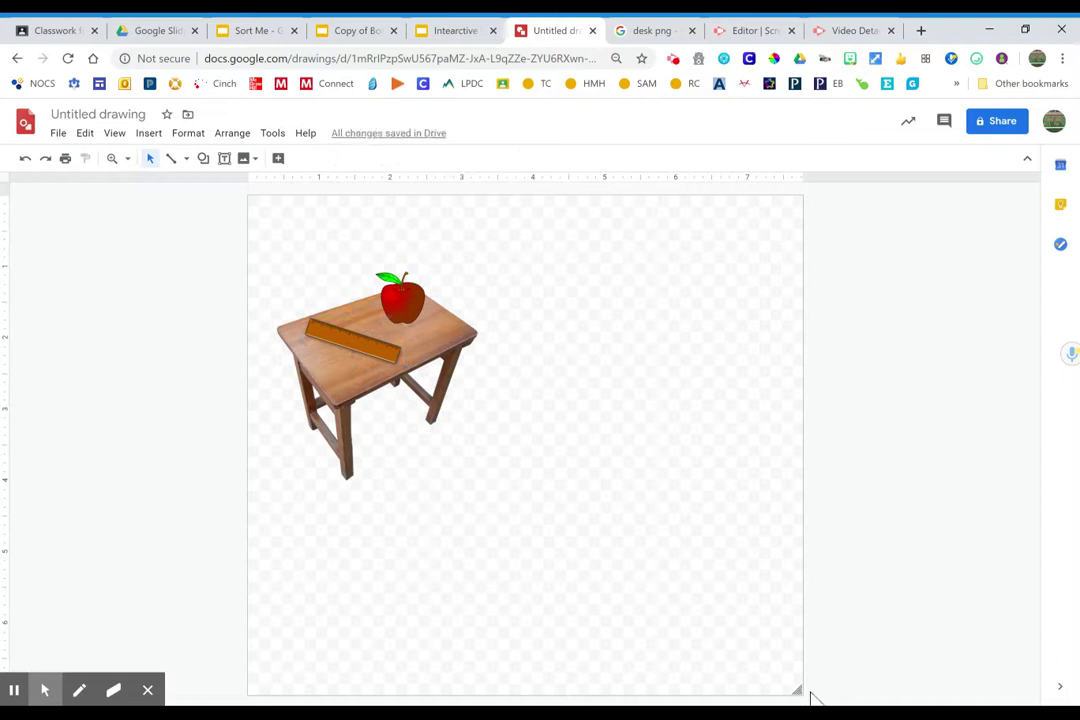
mouse_move(797, 687)
mouse_down()
mouse_move(578, 528)
mouse_move(470, 470)
mouse_move(492, 502)
mouse_up()
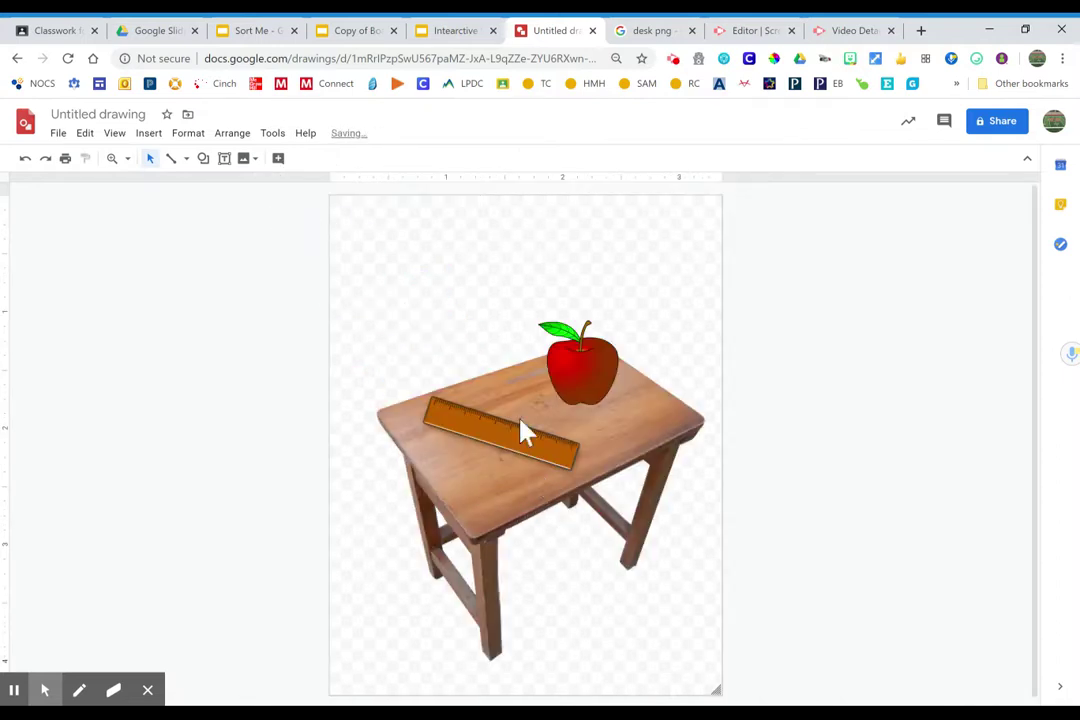
Undo the accidental move of the desk picture and deselect it.
drag(287, 284, 317, 235)
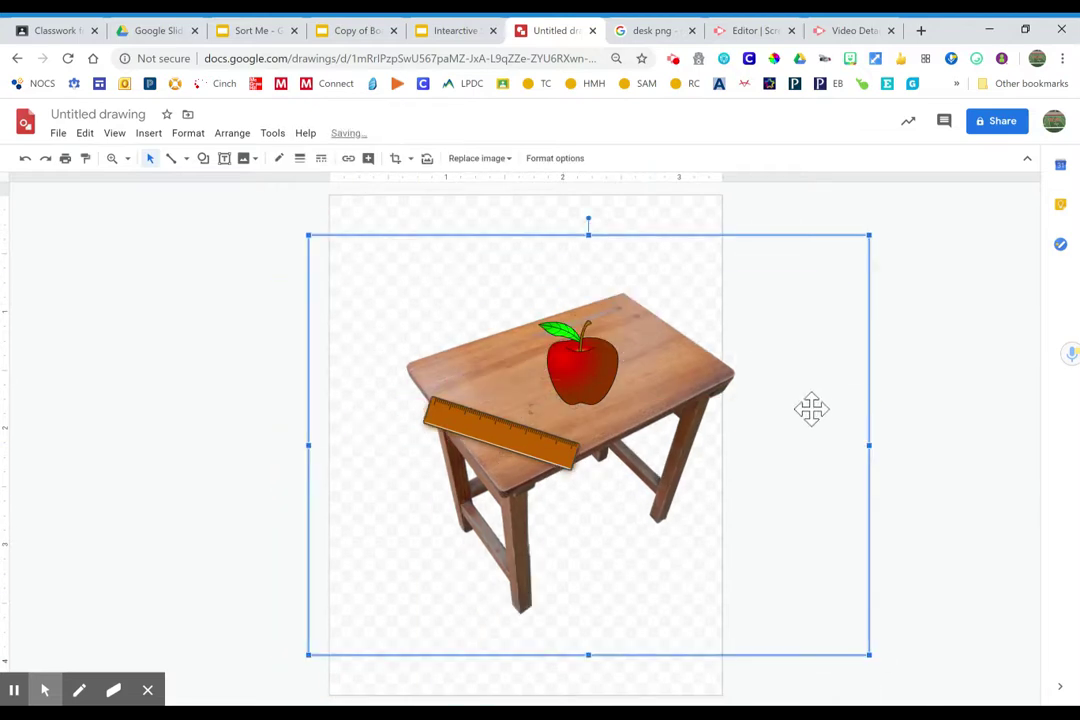
key(ctrl+z)
click(943, 427)
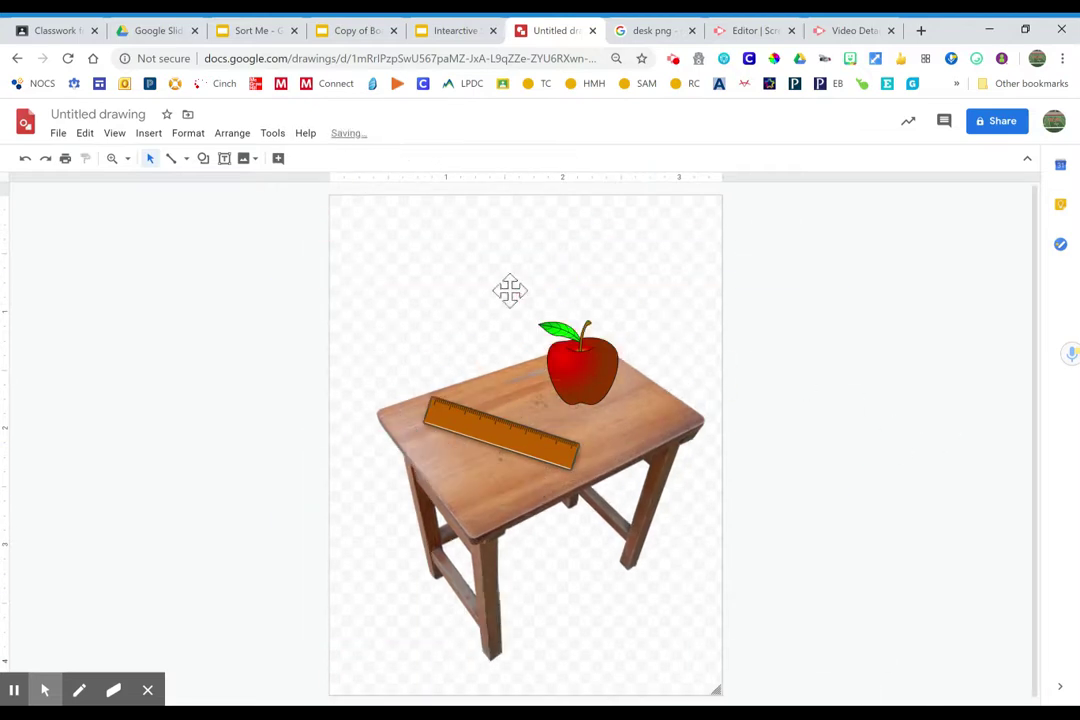
Download the drawing as a PNG image, Desk with Apple.png.
click(60, 136)
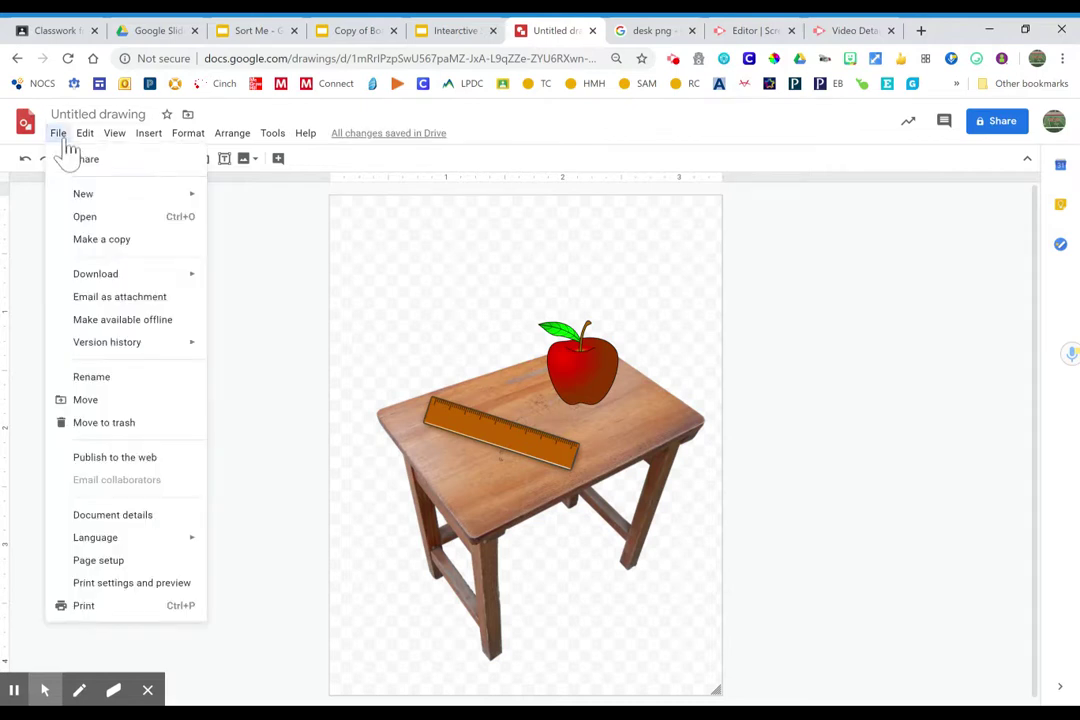
mouse_move(104, 279)
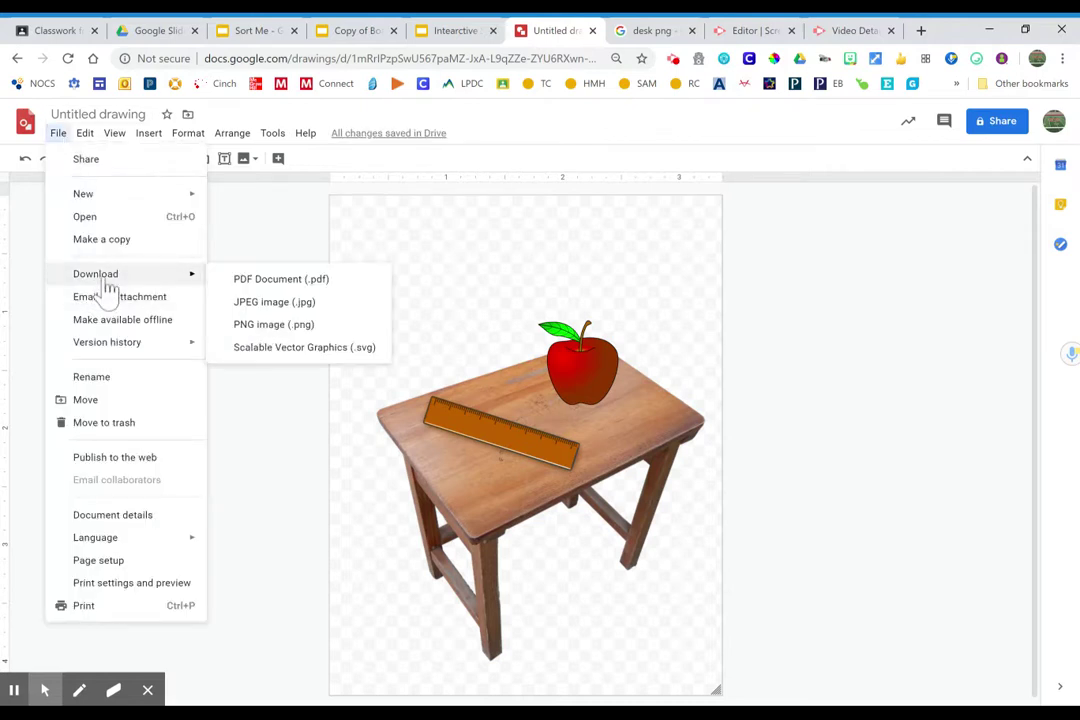
click(308, 339)
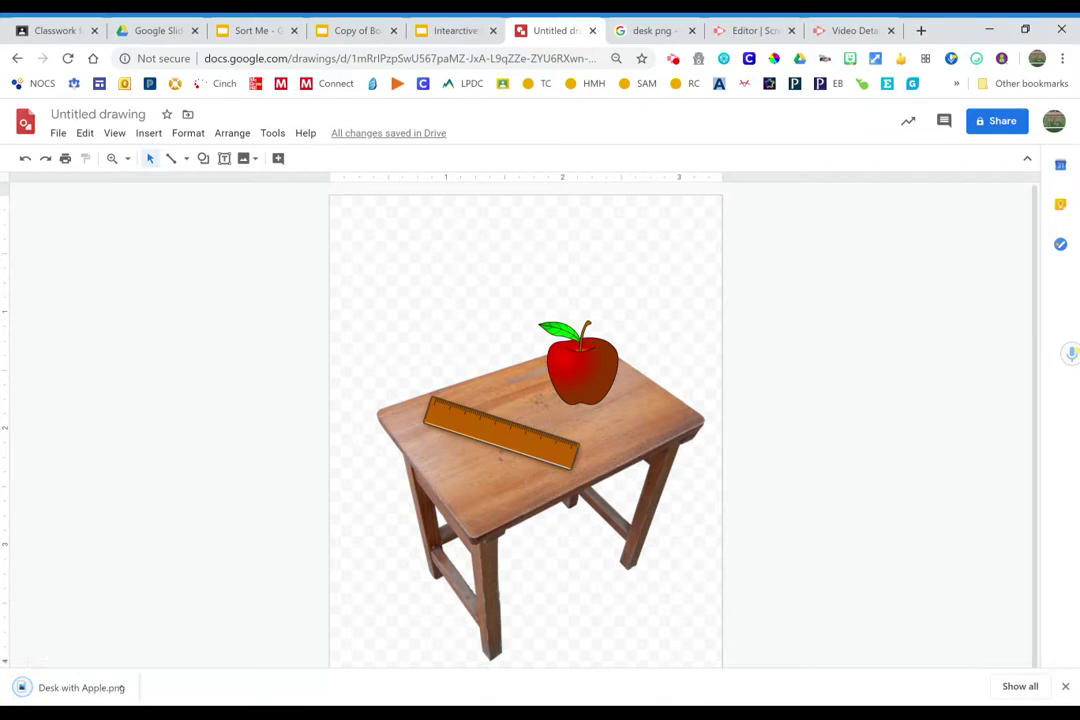
In the tutorials deck, change slide 4's background colour to pale yellow.
click(447, 30)
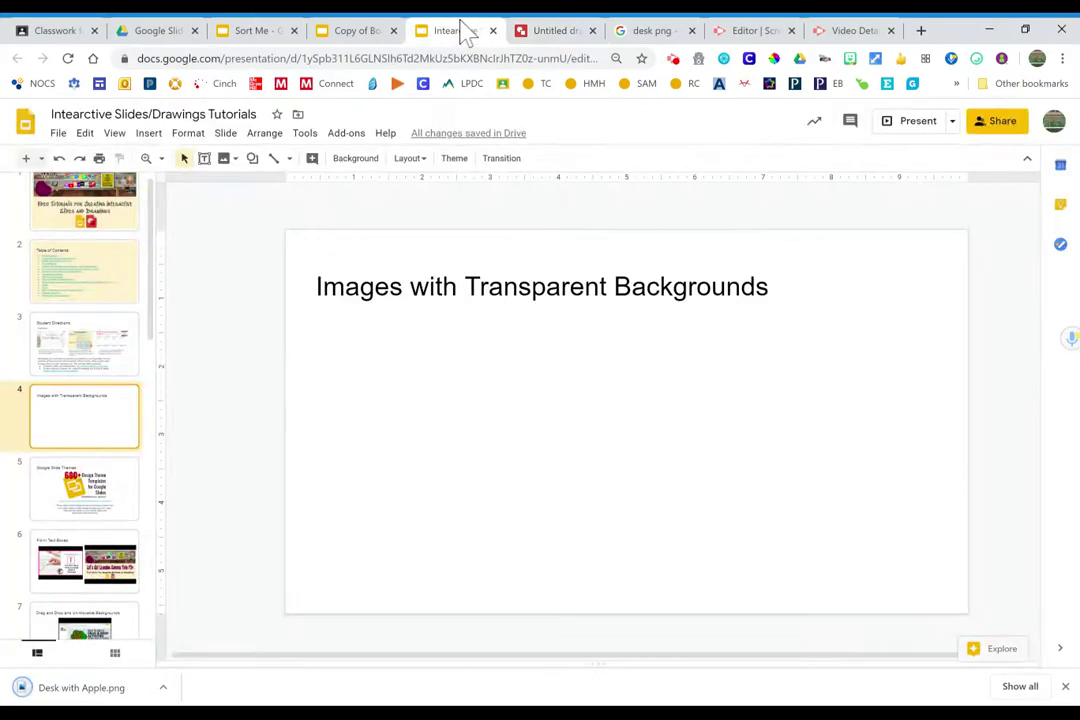
mouse_move(44, 651)
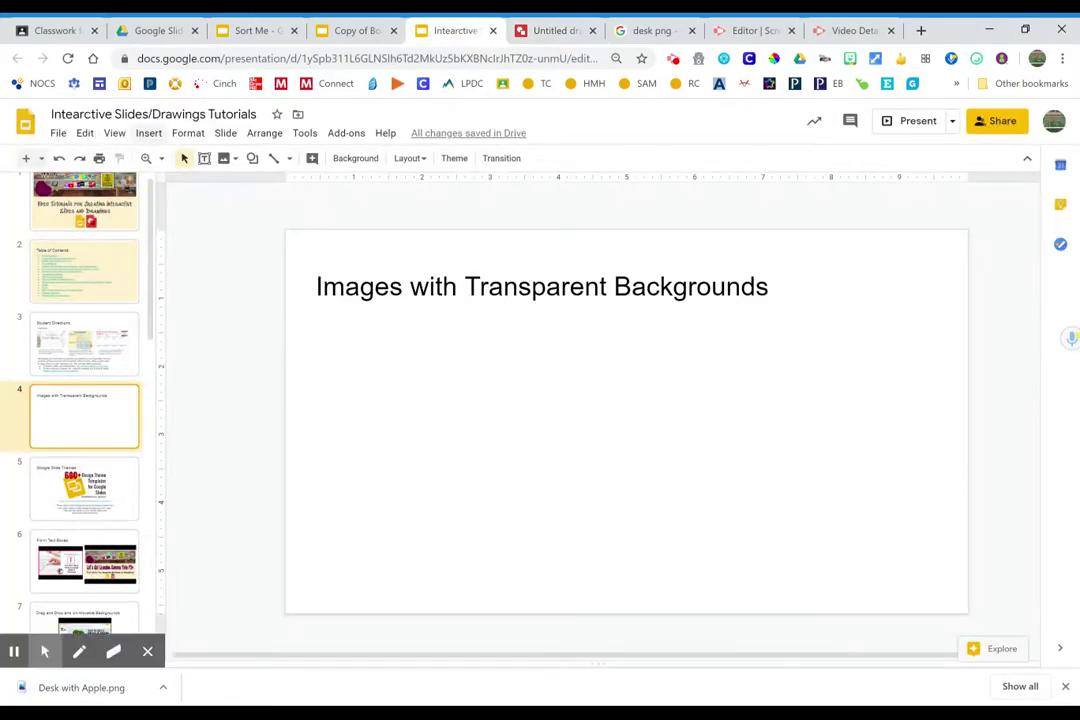
right_click(398, 337)
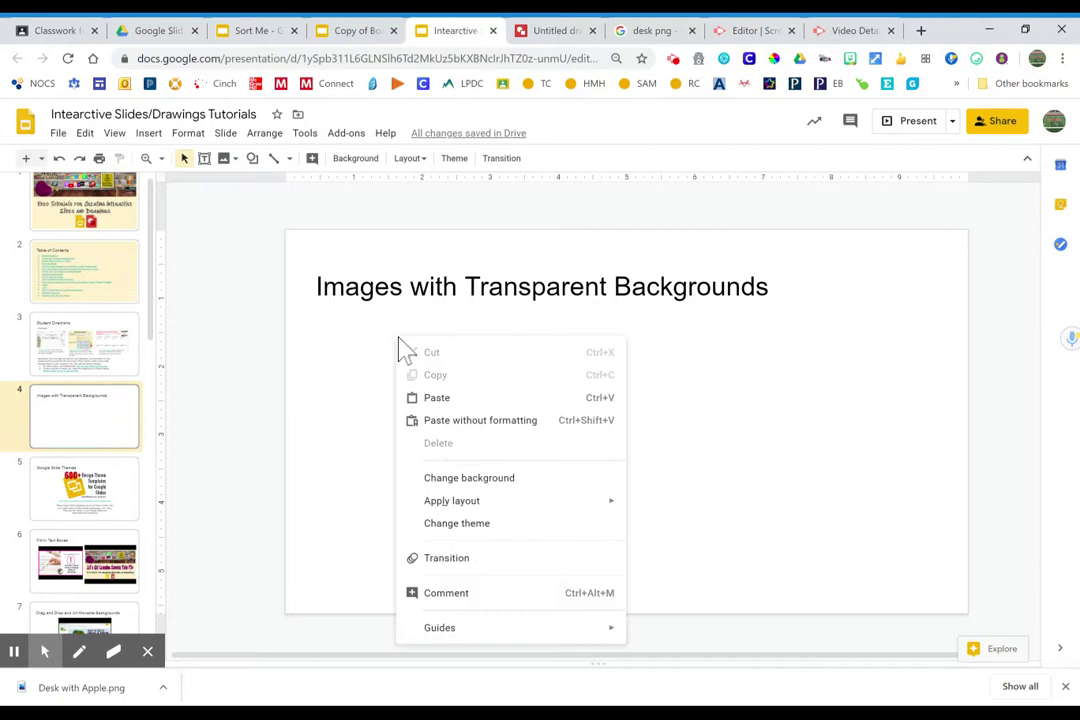
click(494, 480)
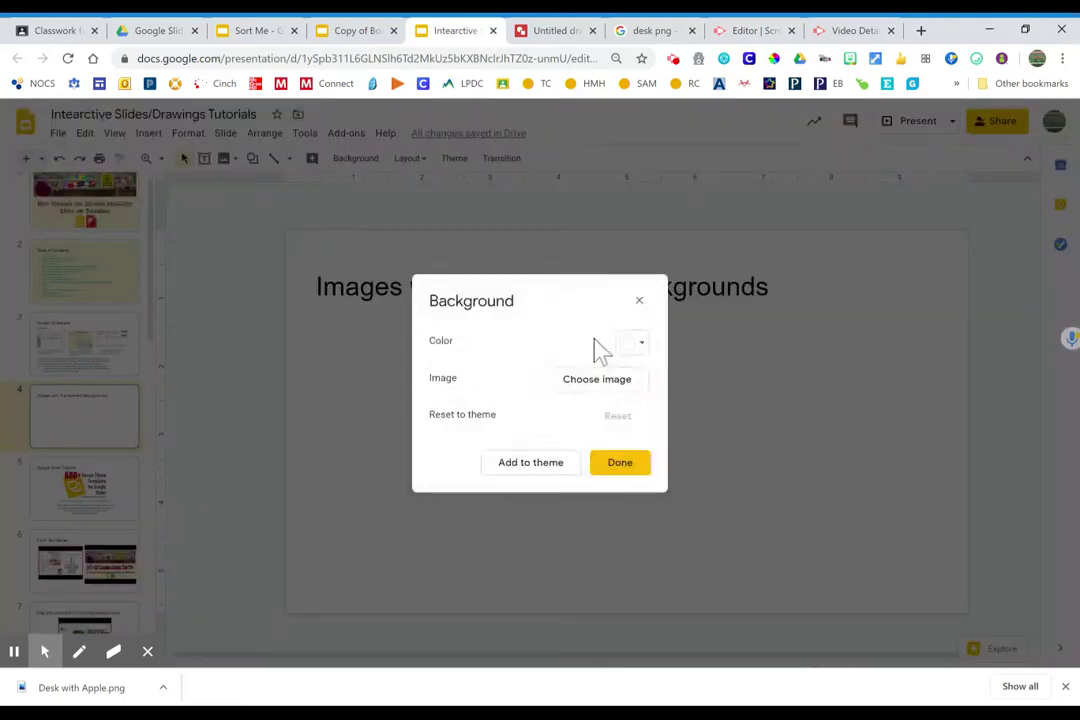
click(632, 345)
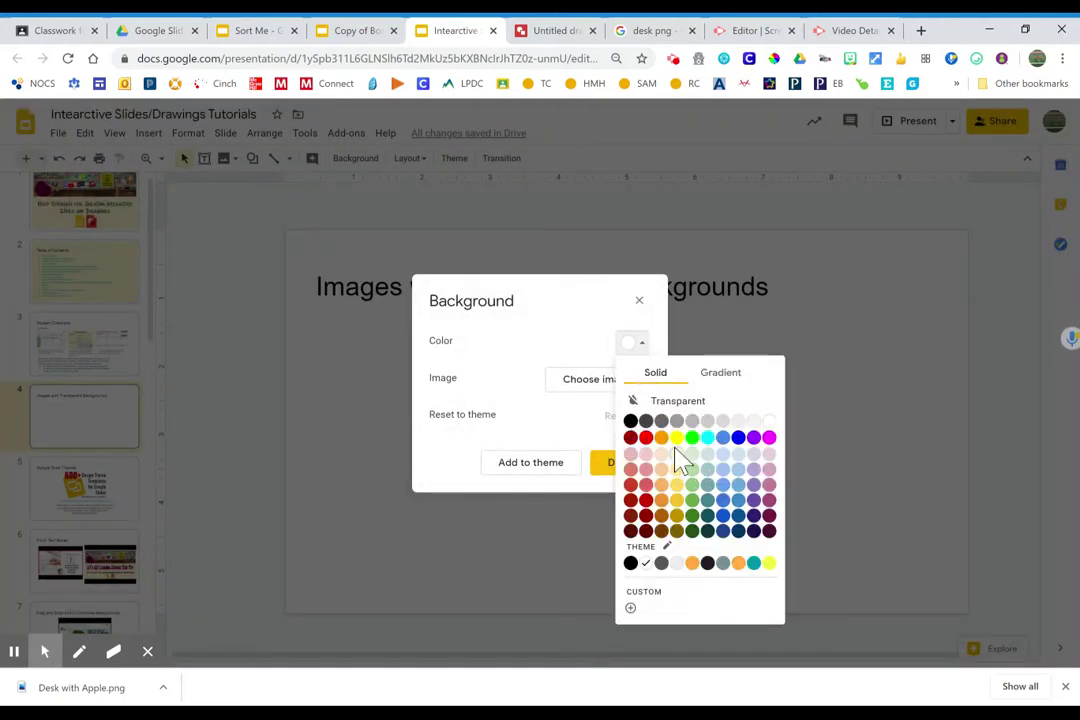
click(676, 456)
click(605, 468)
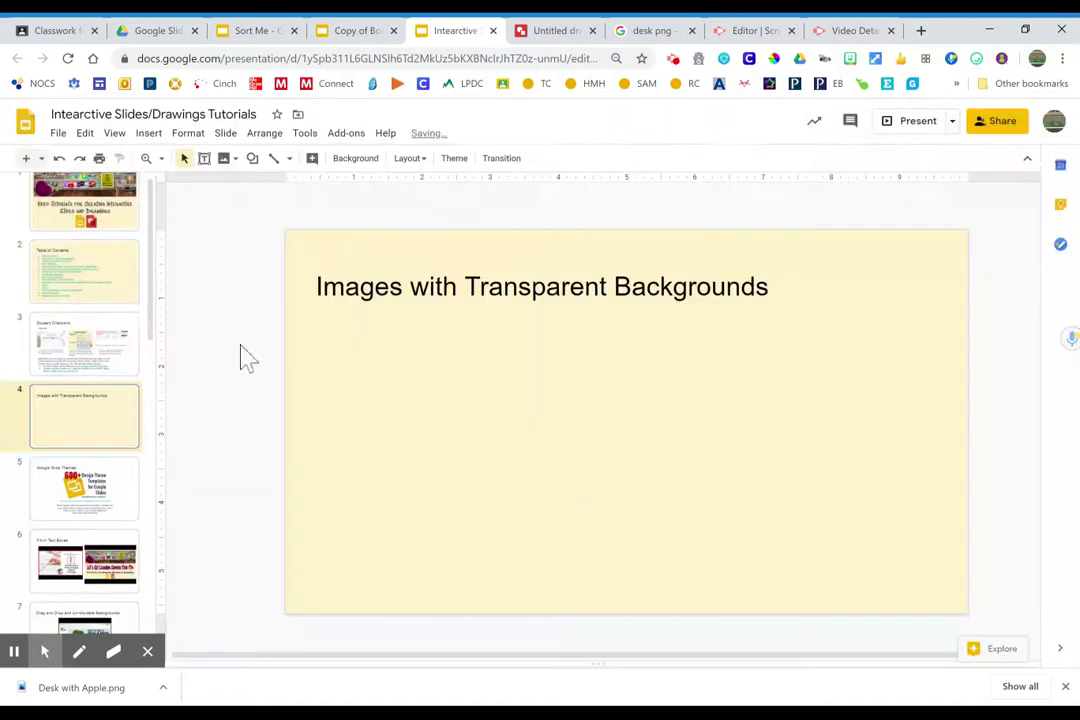
Upload Desk with Apple.png from the computer and position it below the slide title.
click(150, 135)
mouse_move(180, 162)
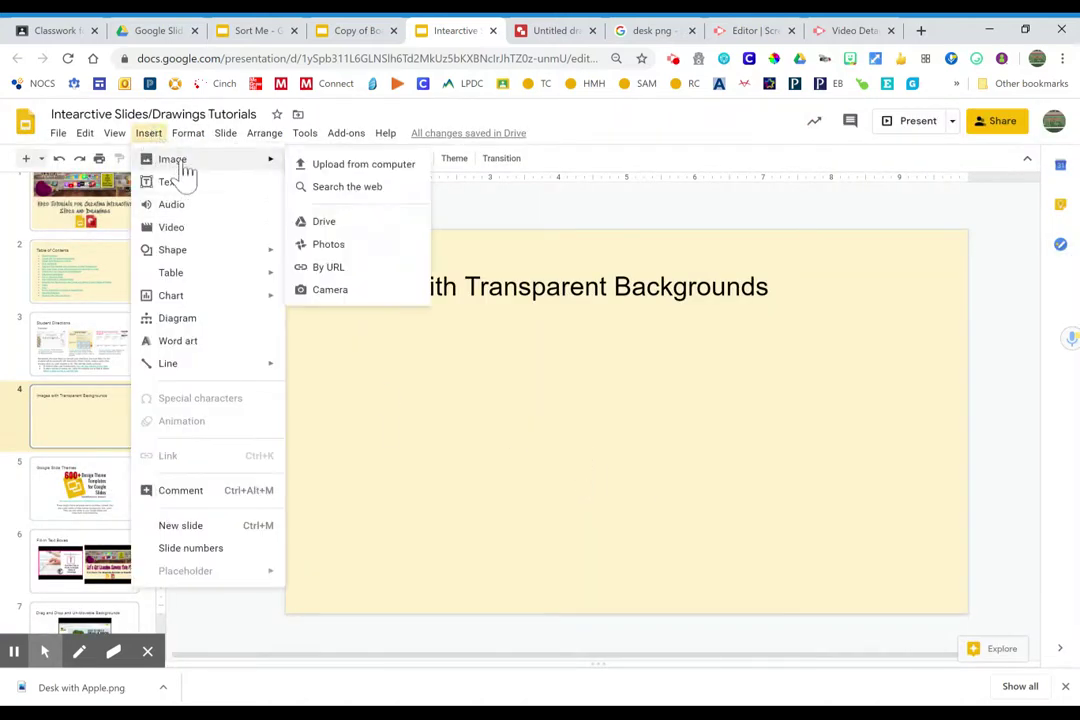
click(338, 170)
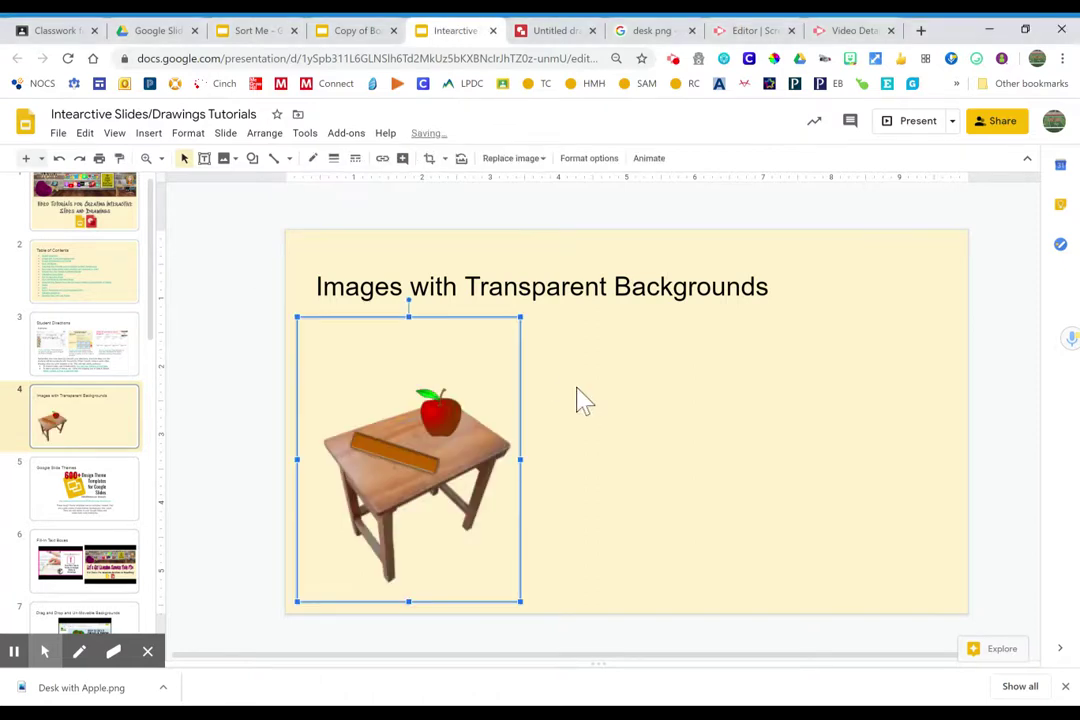
click(588, 465)
drag(392, 456, 430, 457)
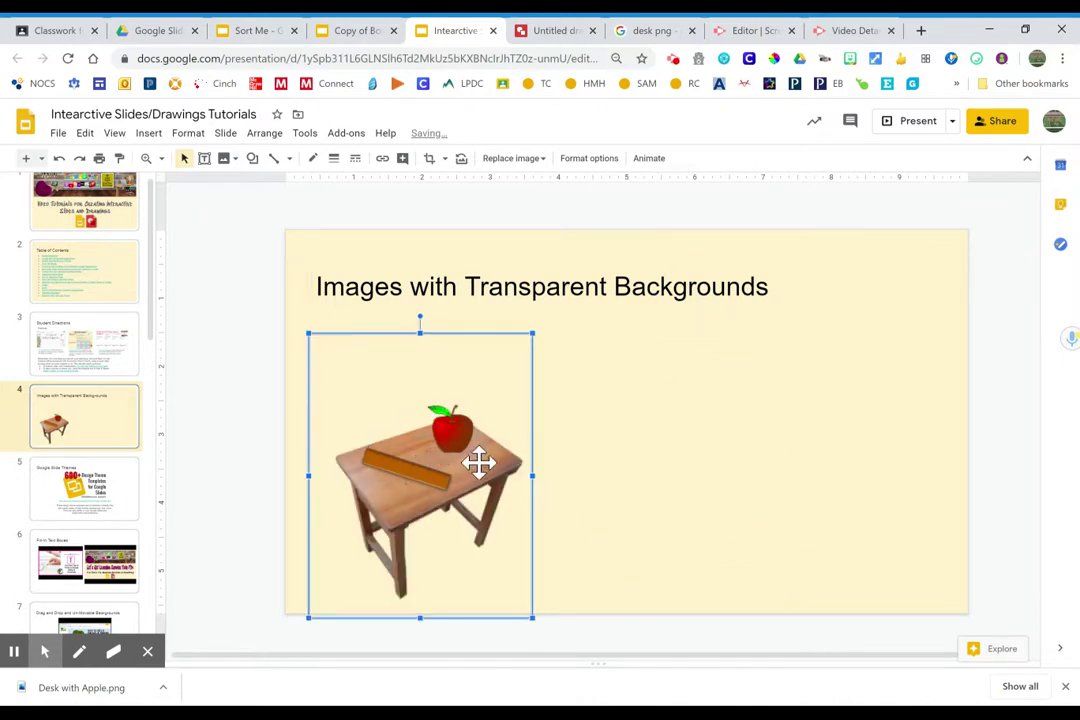
click(640, 441)
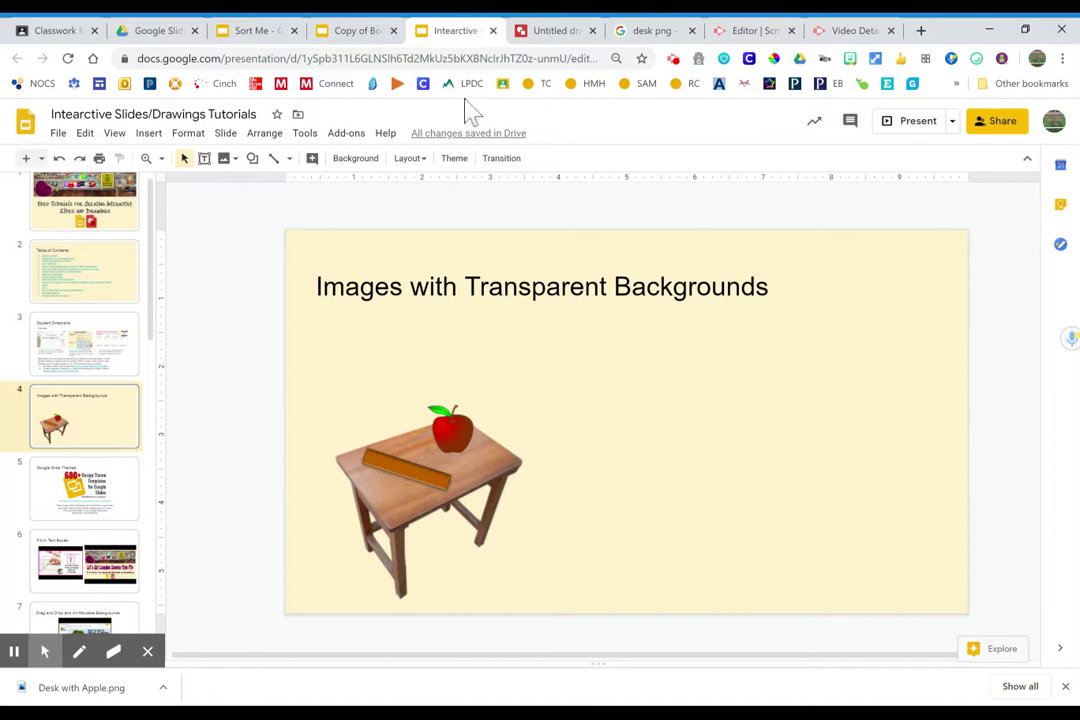
Switch back to the Untitled drawing tab showing the desk, apple and ruler.
click(560, 33)
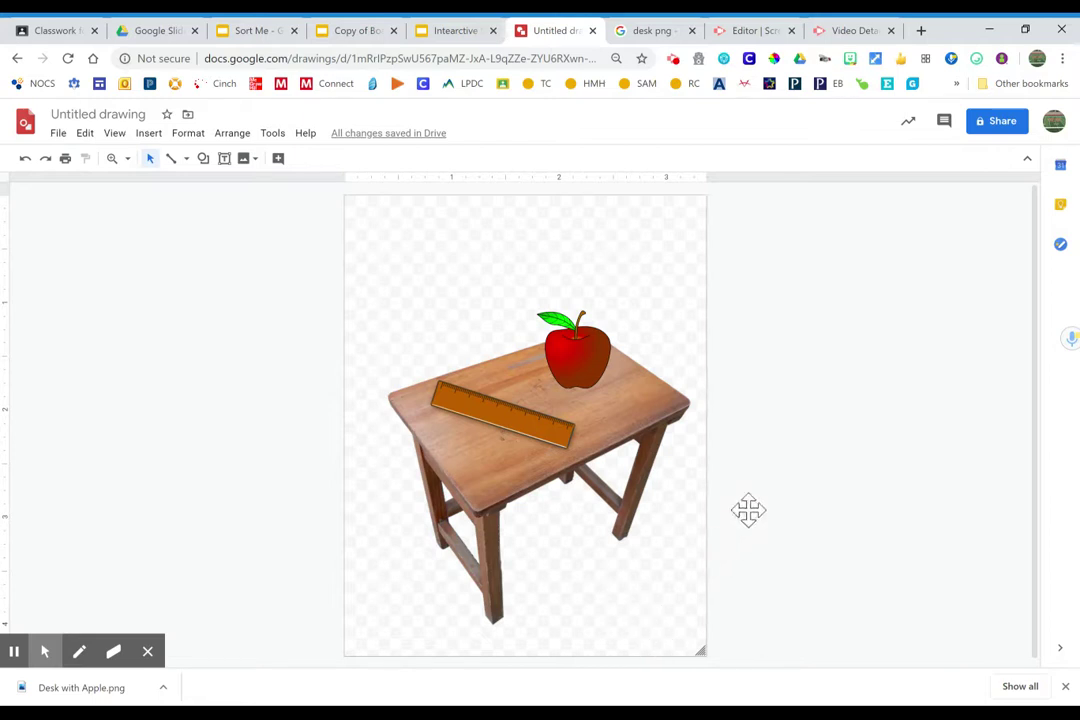
Back in the tutorials deck, set slide 4's background colour to Transparent.
click(457, 32)
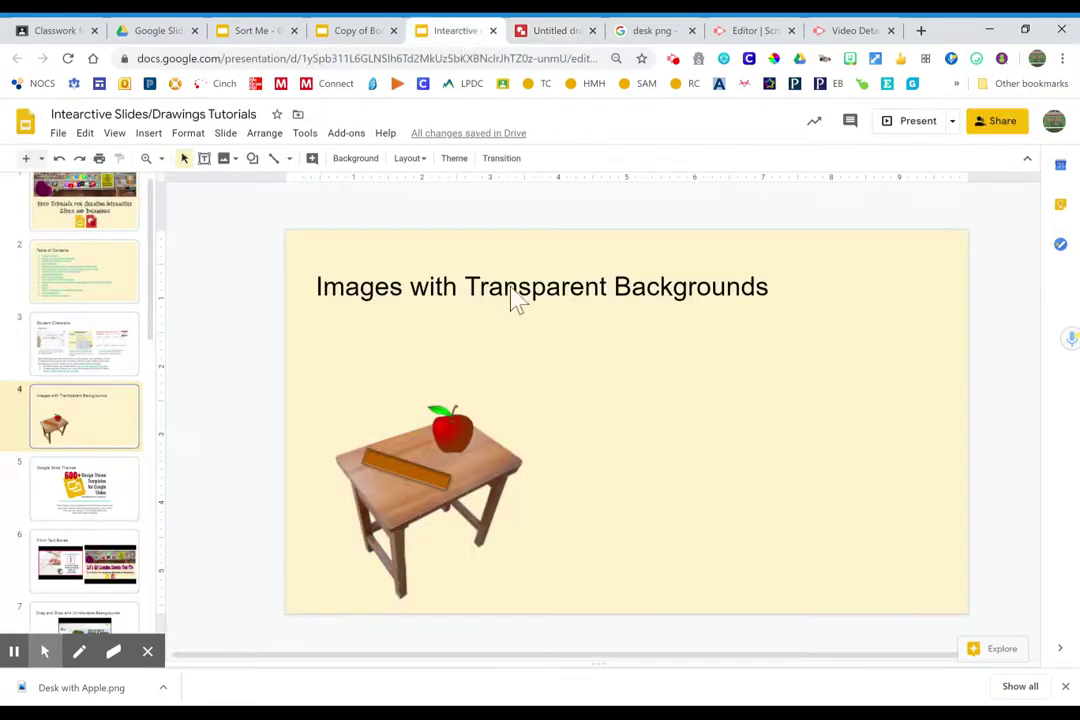
right_click(620, 394)
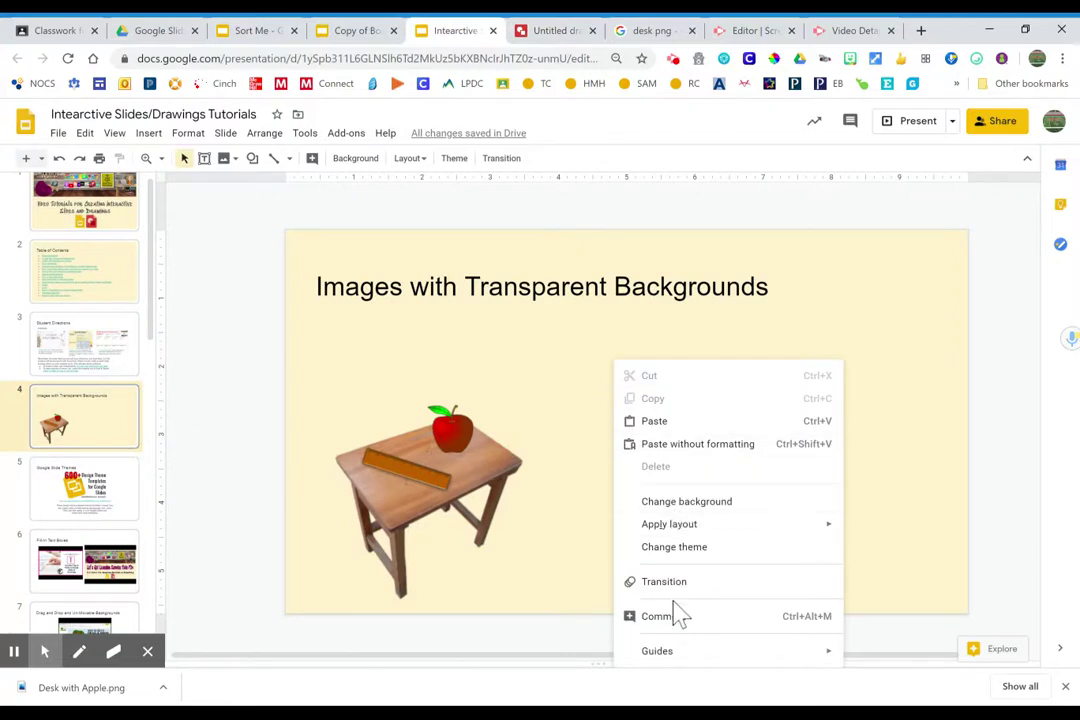
click(704, 504)
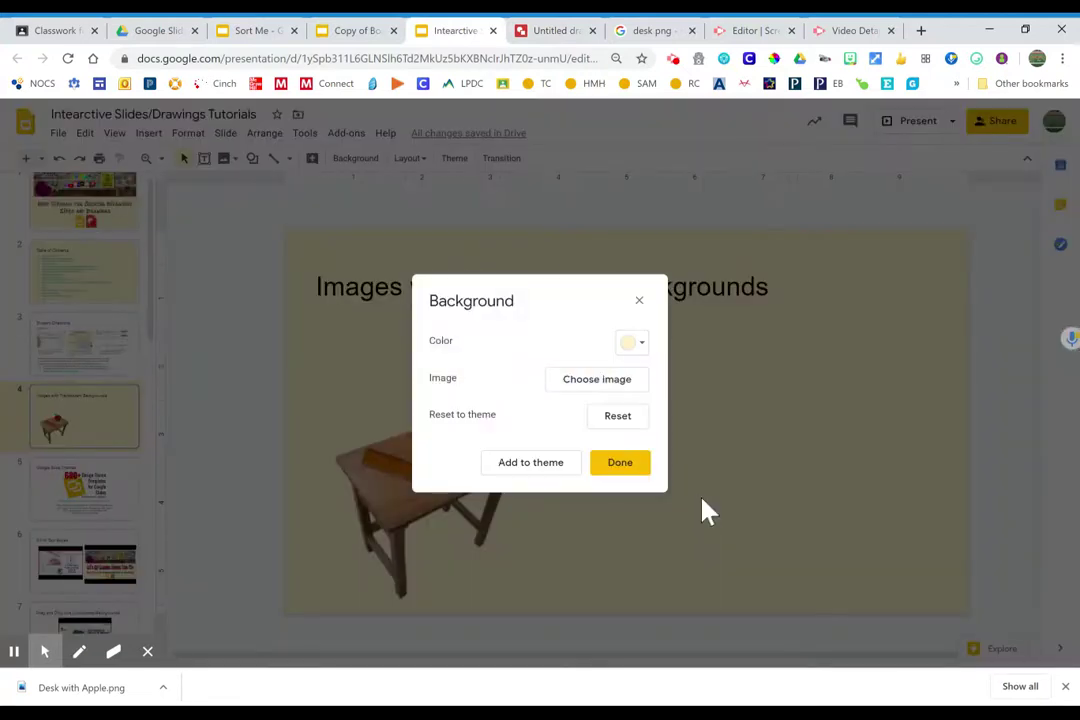
click(630, 348)
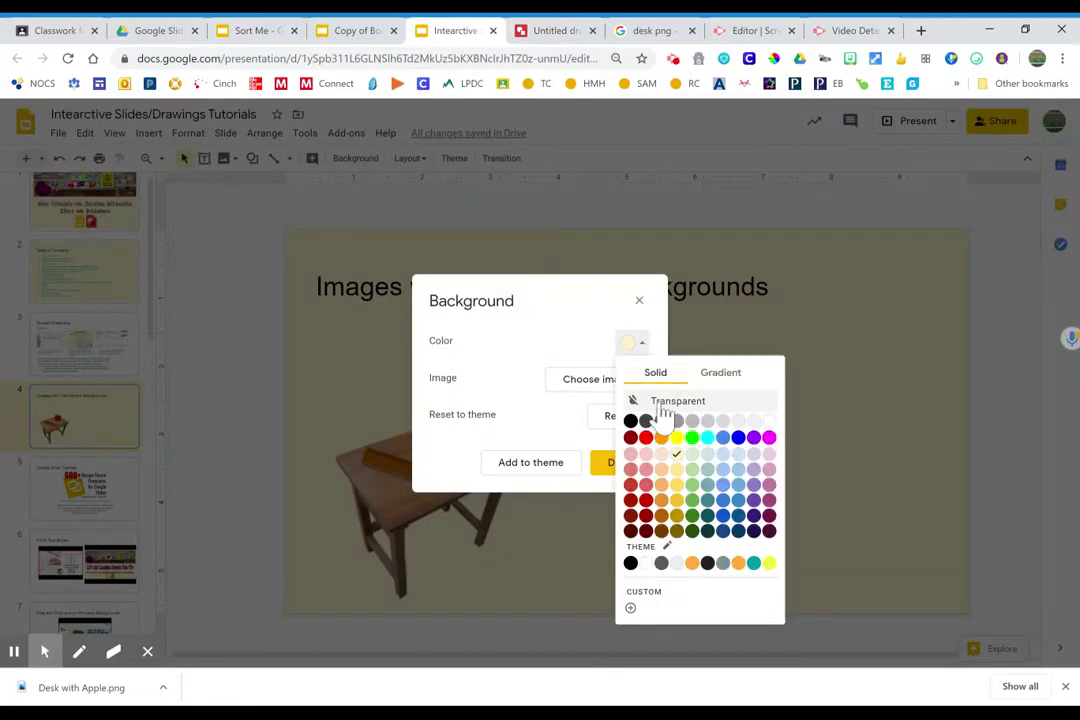
click(660, 402)
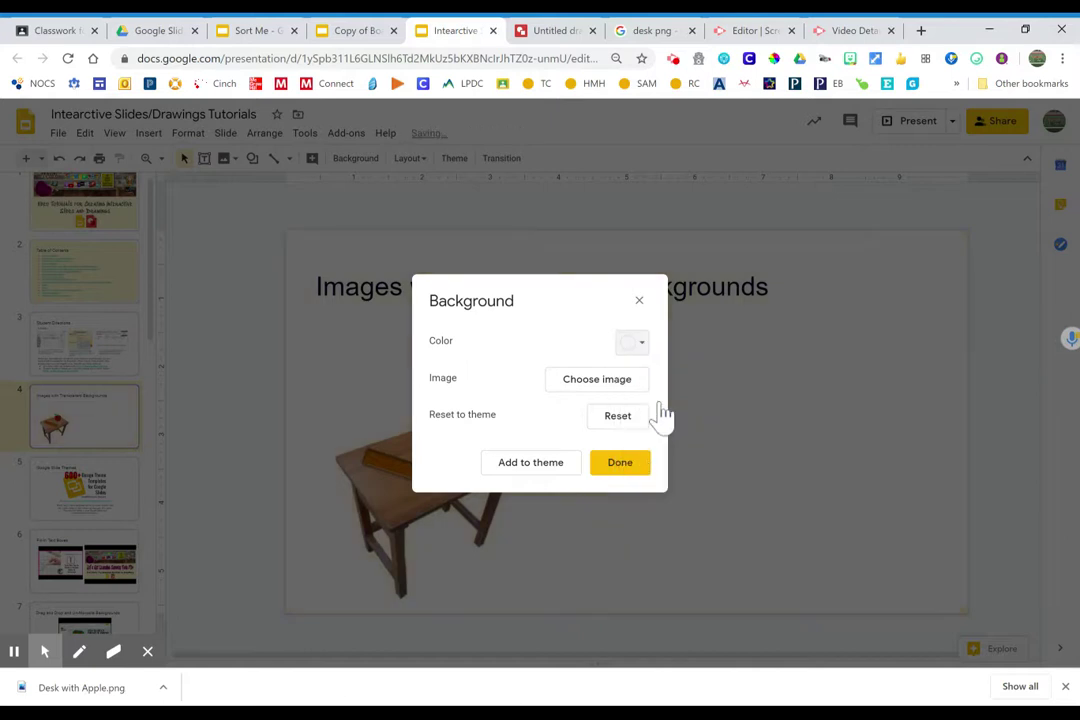
click(613, 468)
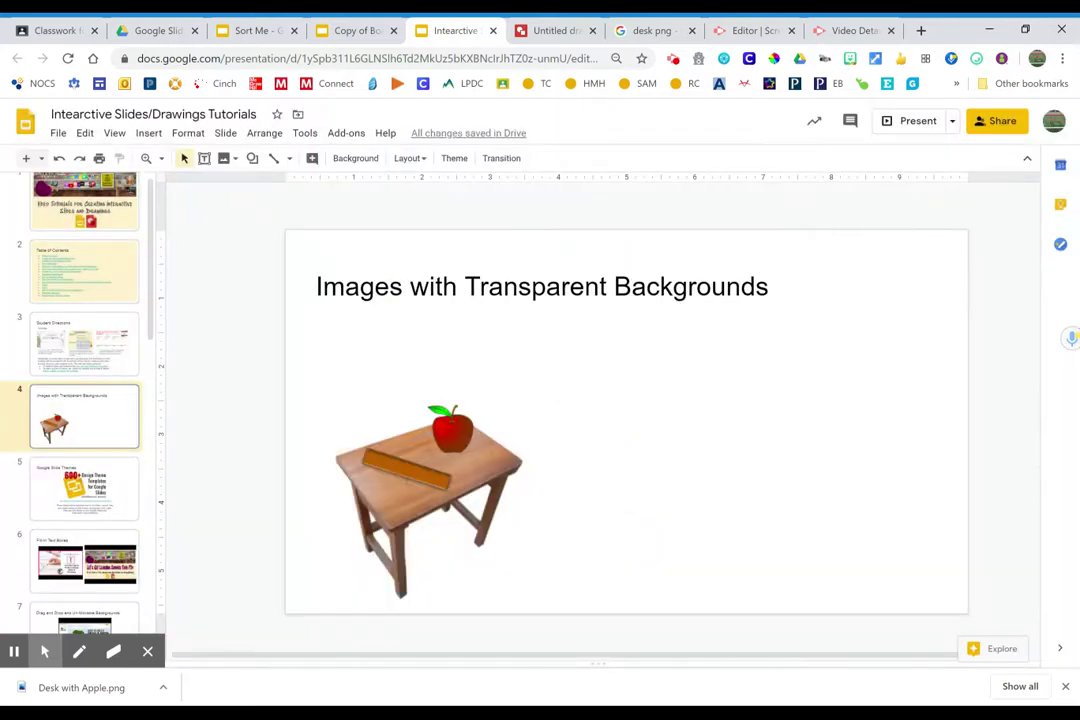